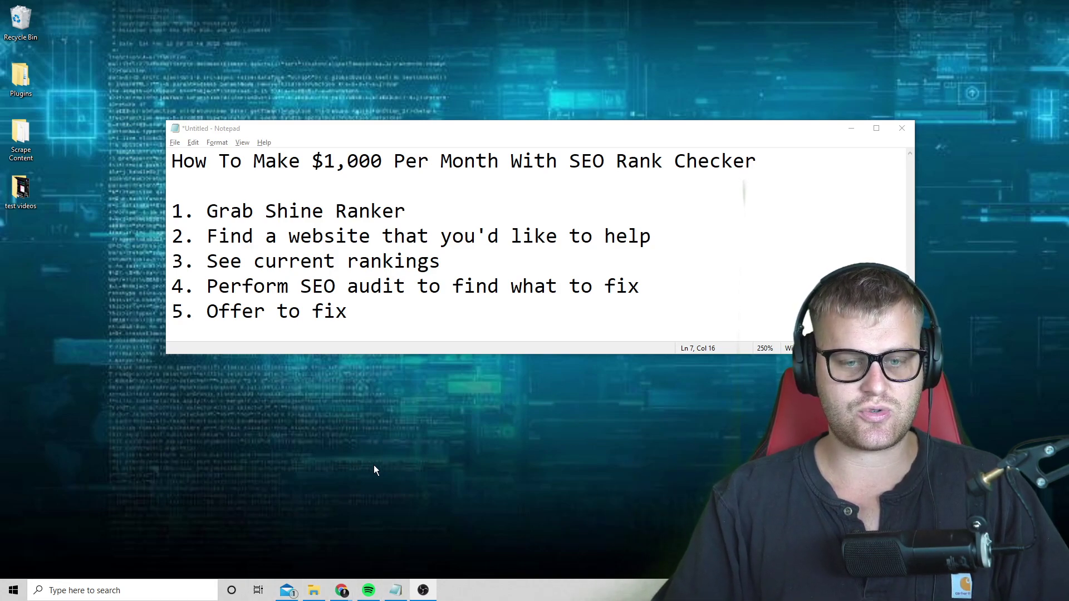
# Step: Switch from the Notepad SEO plan to the Shine Ranker Traffic Checker in Chrome
pyautogui.hotkey('alt', 'Tab')
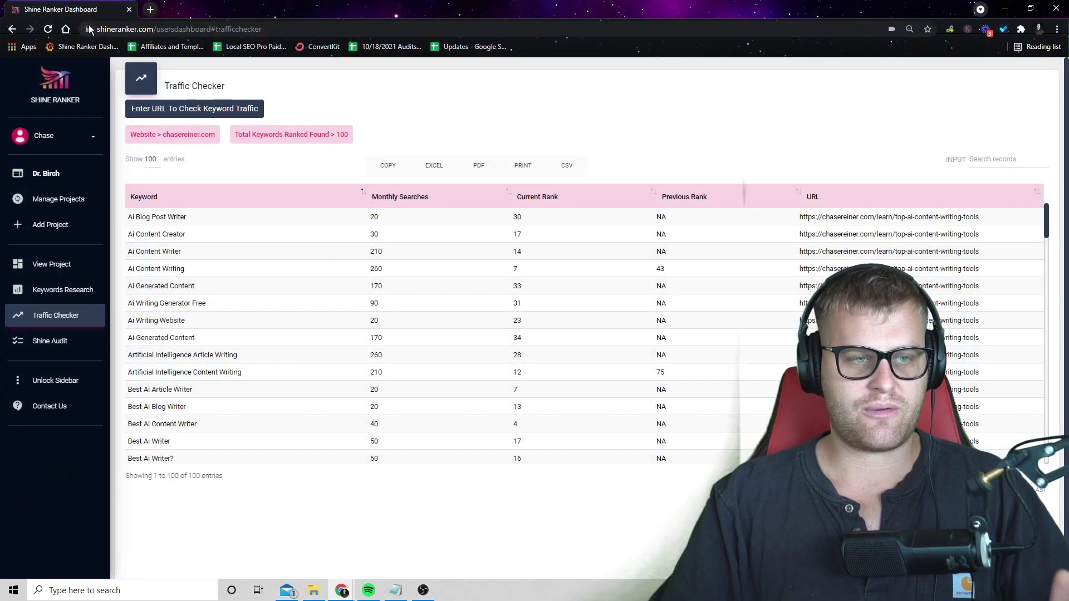
pyautogui.hotkey('ctrl', 'shift', 'n')
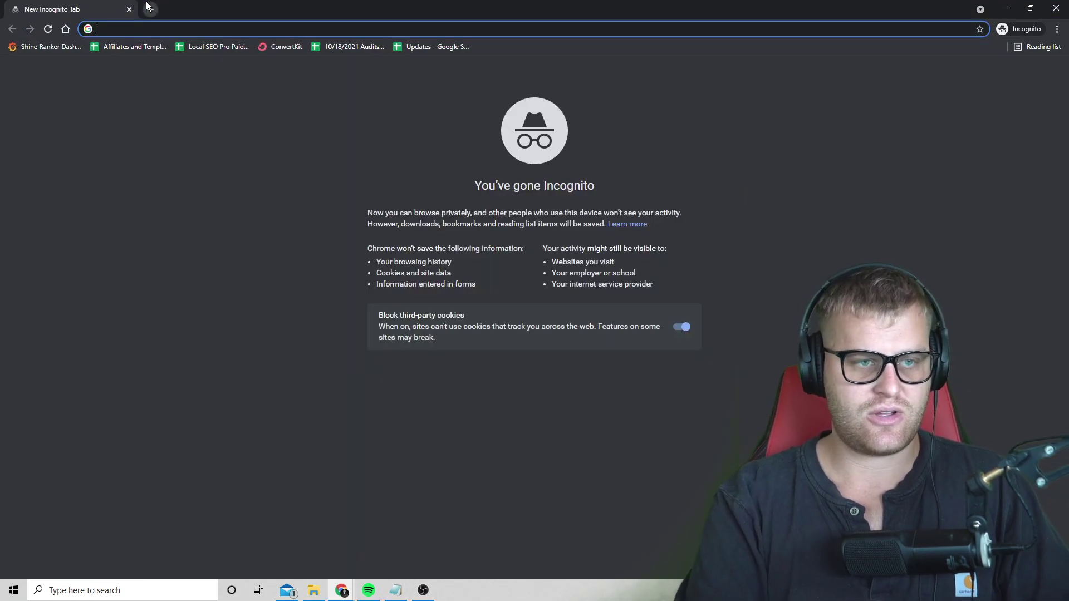
pyautogui.write('shin')
pyautogui.press('Return')
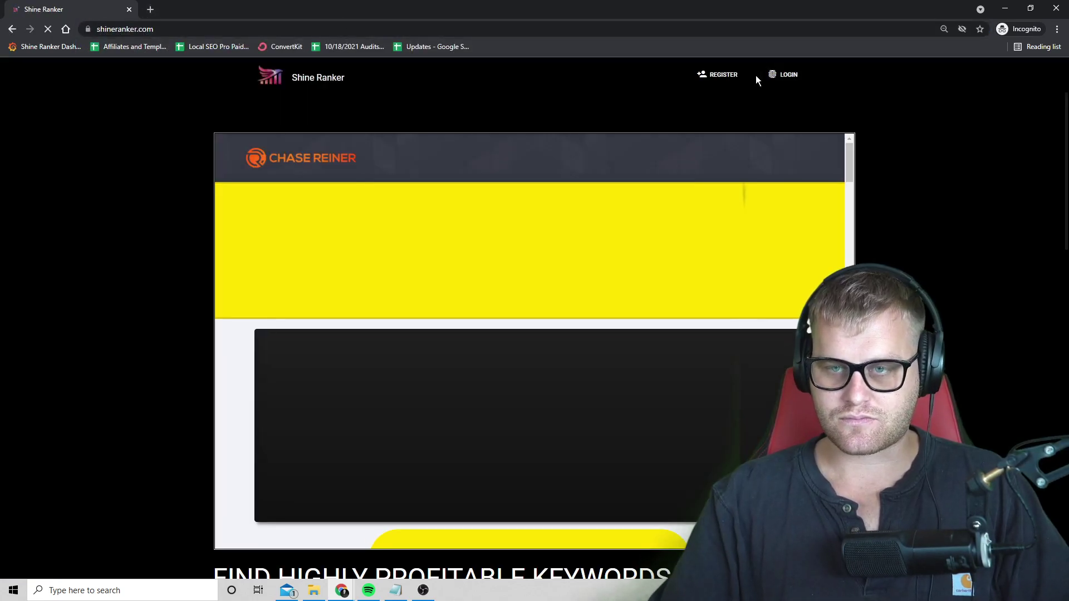
pyautogui.click(718, 75)
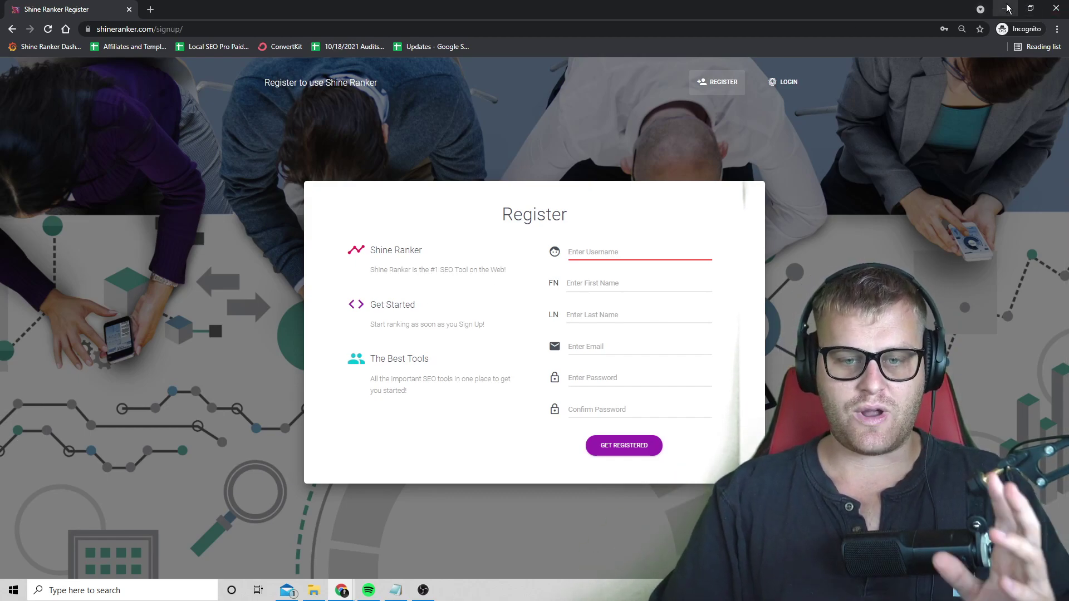
pyautogui.click(1007, 8)
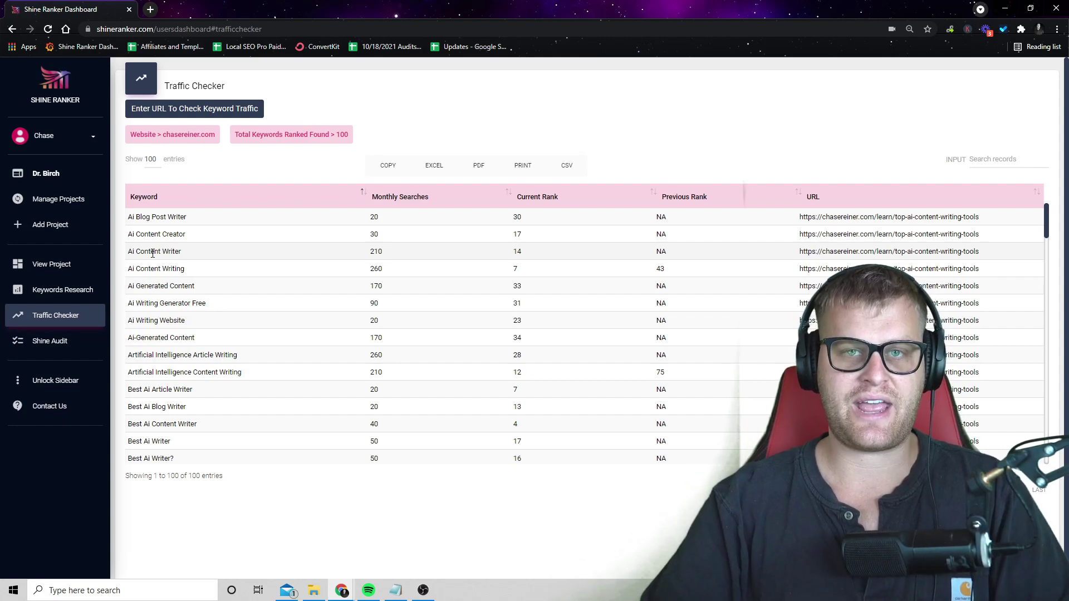
pyautogui.click(314, 590)
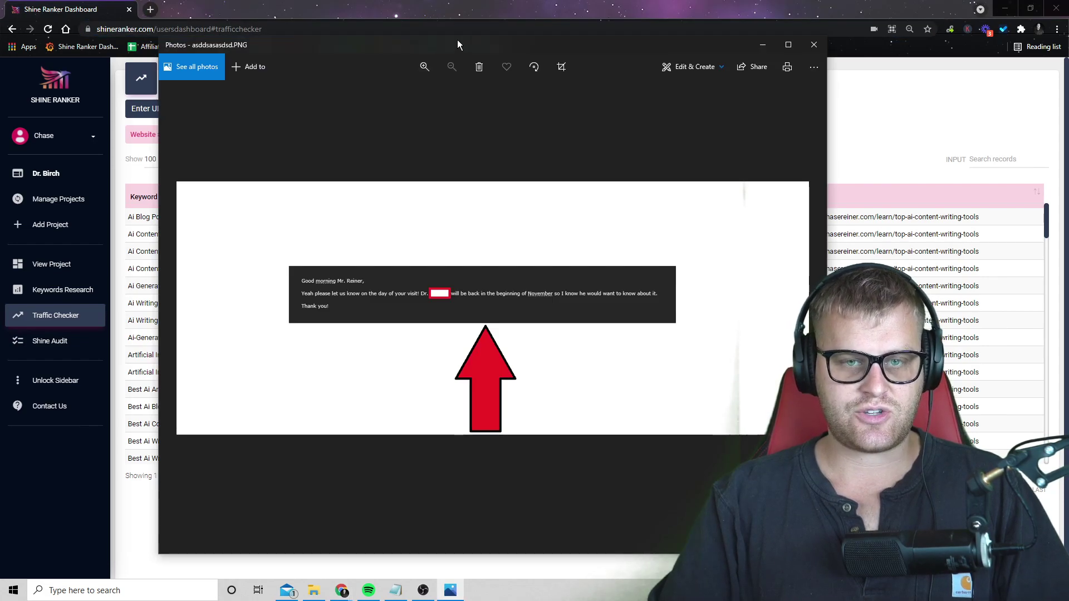
pyautogui.doubleClick(457, 39)
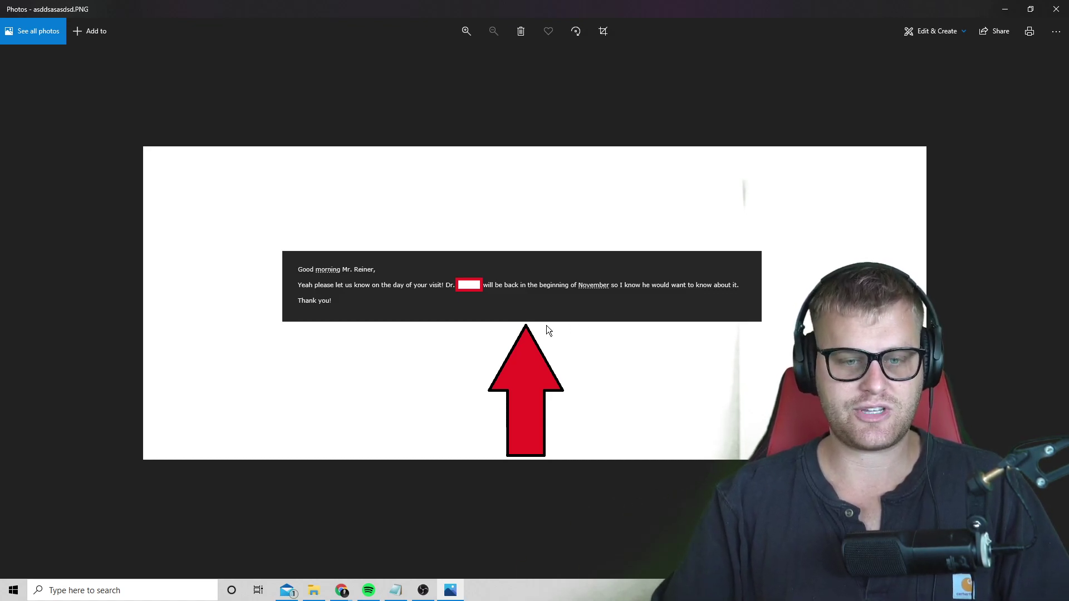
pyautogui.hotkey('ctrl', '+')
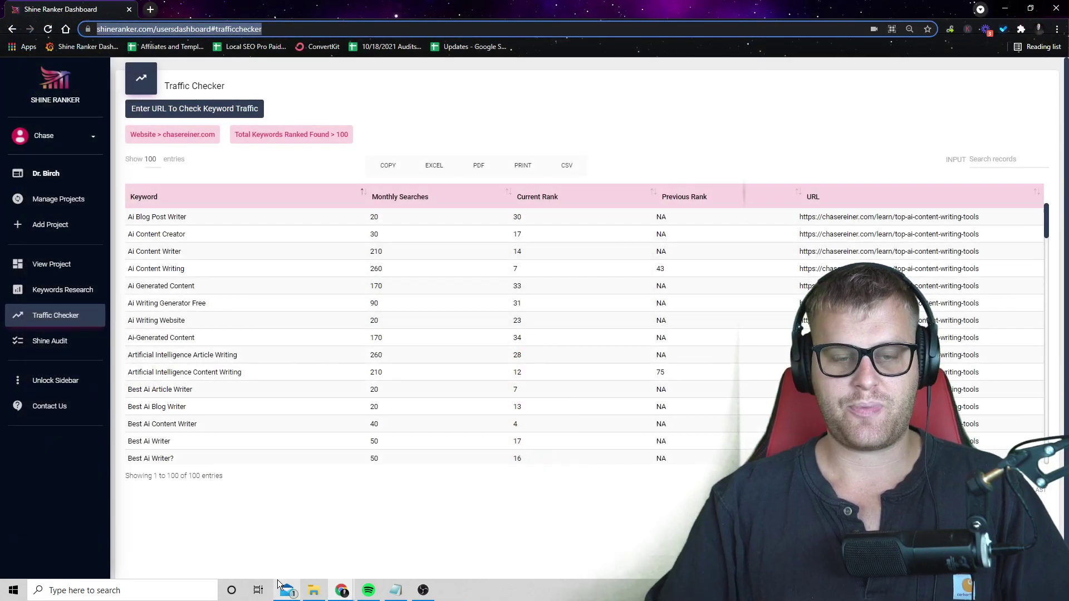
pyautogui.moveTo(278, 583)
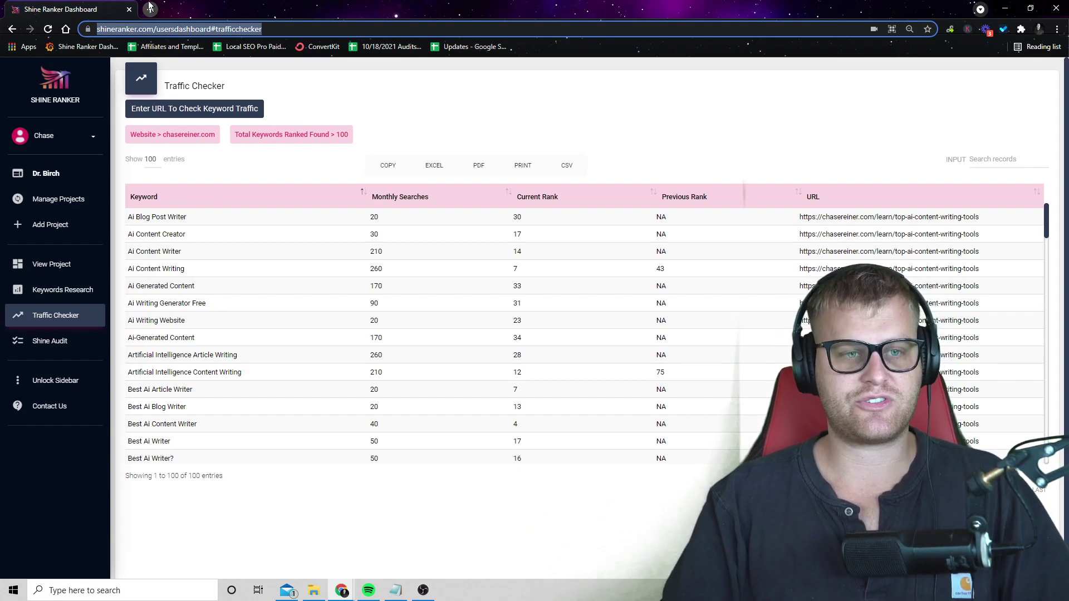
# Step: Search Google for 'dentist santa barbara' in a new tab and scroll through the results
pyautogui.click(149, 8)
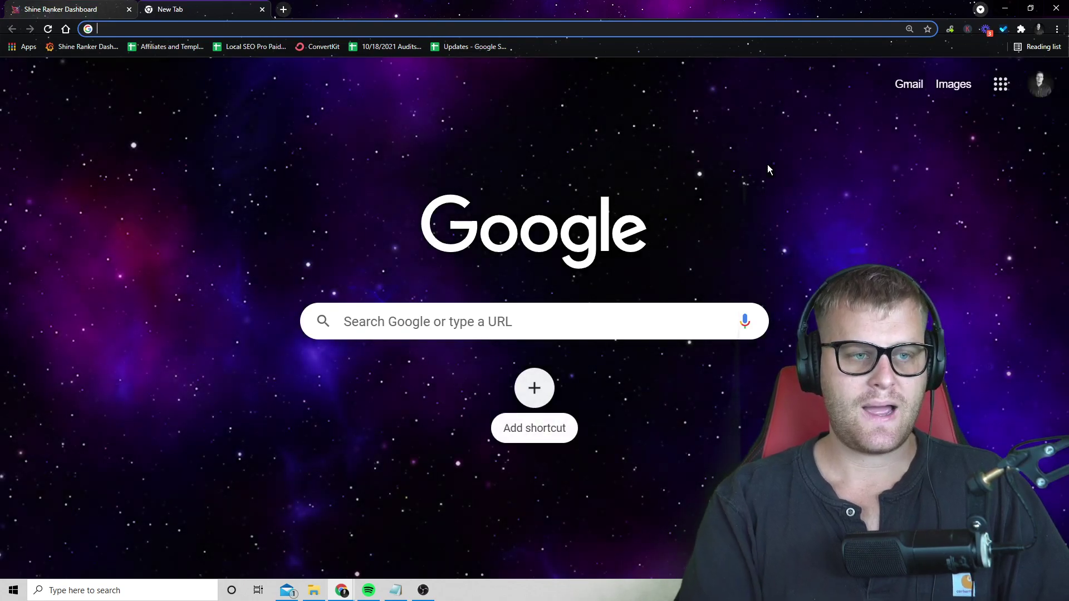
pyautogui.write('dentist santa barbara')
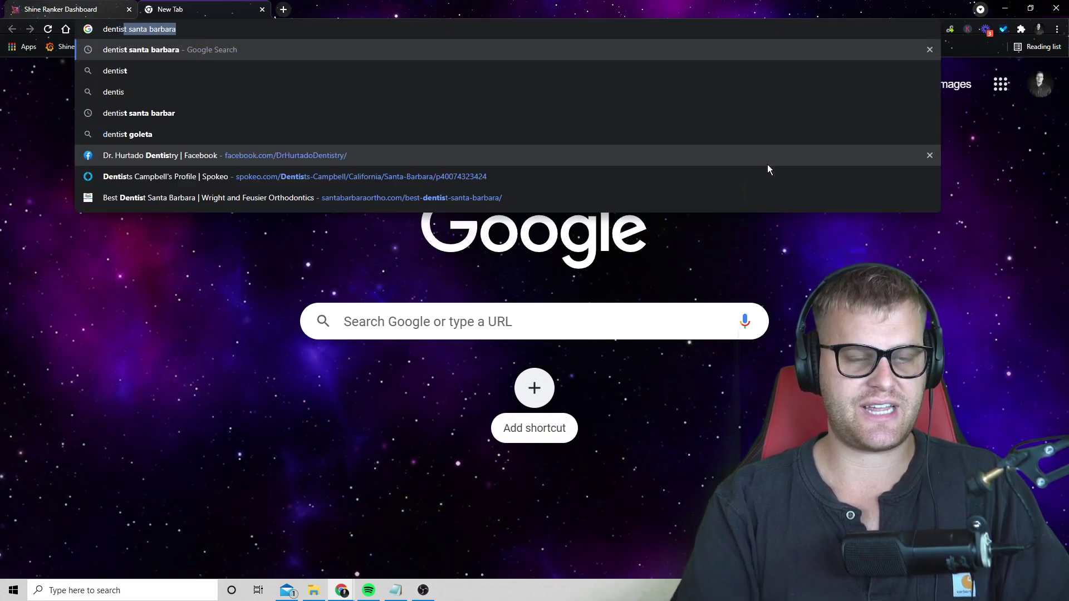
pyautogui.press('Return')
pyautogui.scroll(-8, 393, 440)
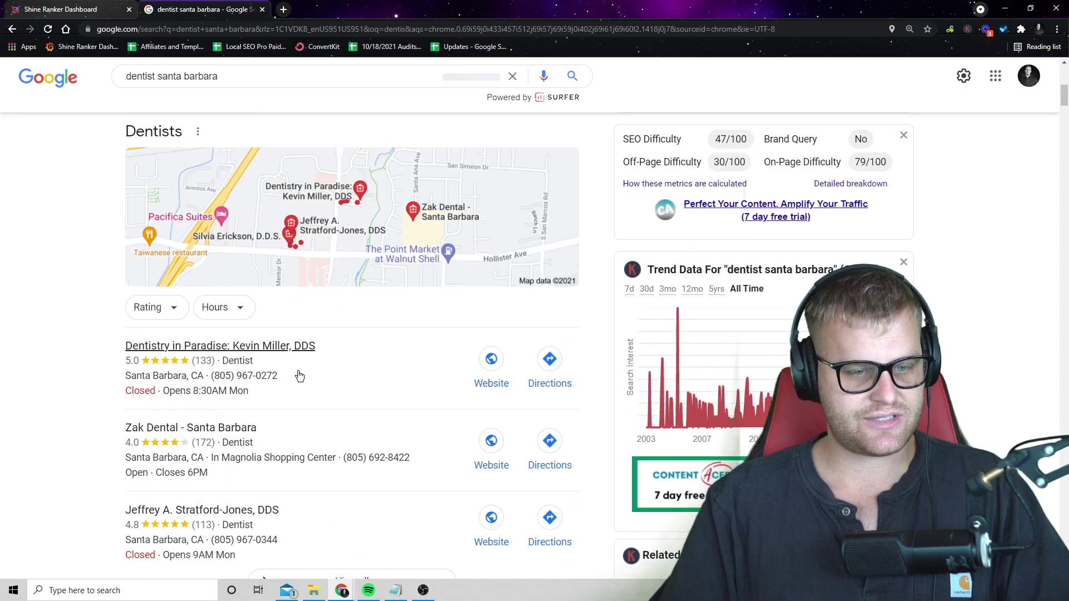
pyautogui.scroll(-3, 332, 342)
pyautogui.scroll(-5, 332, 342)
pyautogui.scroll(-6, 247, 394)
pyautogui.scroll(3, 282, 386)
pyautogui.scroll(-5, 250, 412)
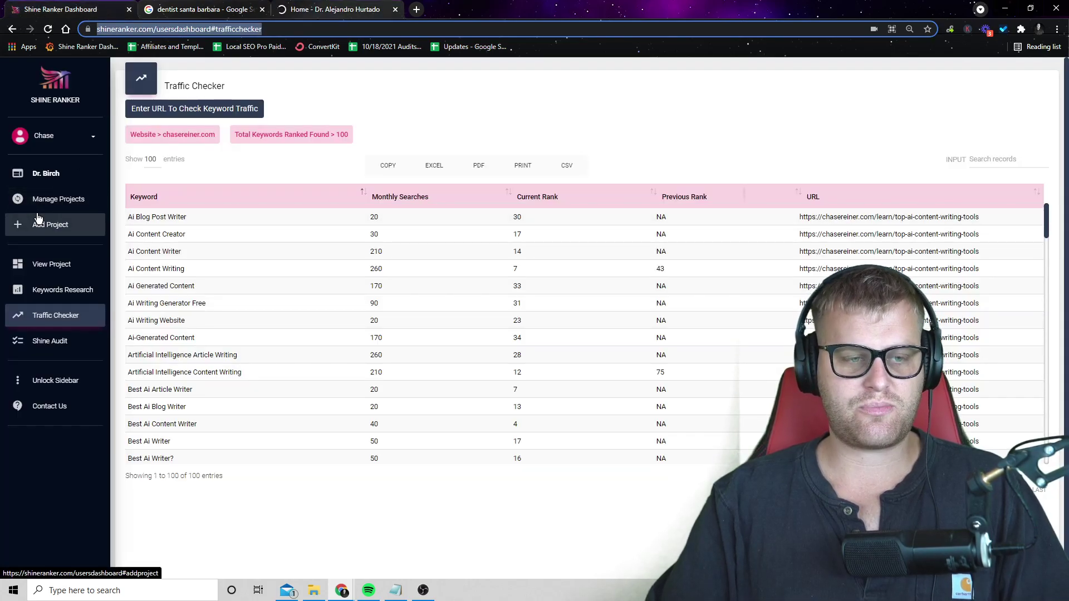
# Step: Look through the existing projects list and try starting a project with the pasted dentist URL
pyautogui.click(81, 223)
pyautogui.click(51, 199)
pyautogui.click(558, 311)
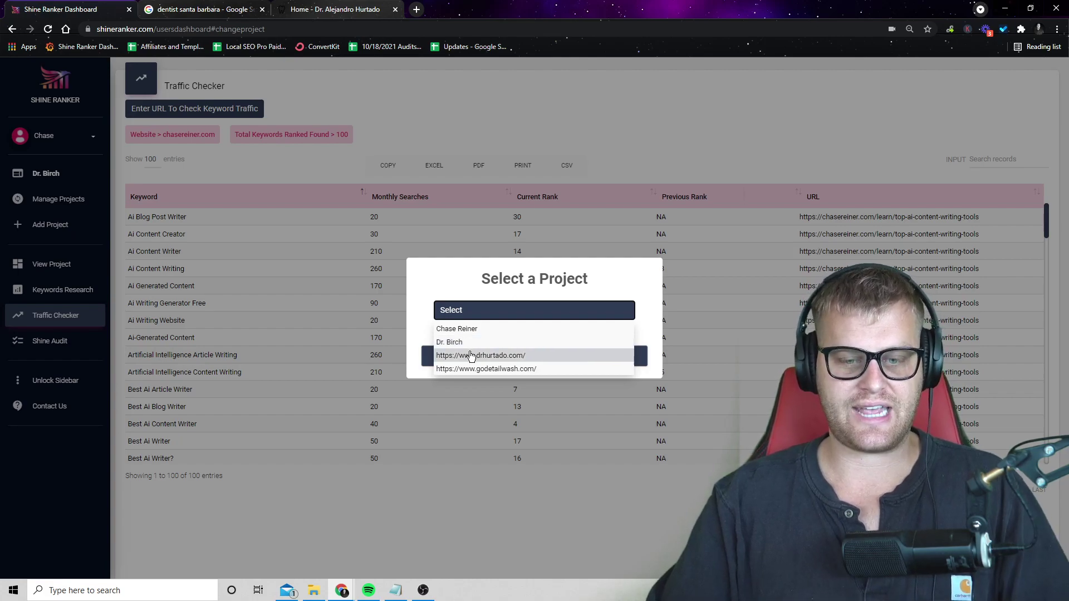
pyautogui.click(462, 285)
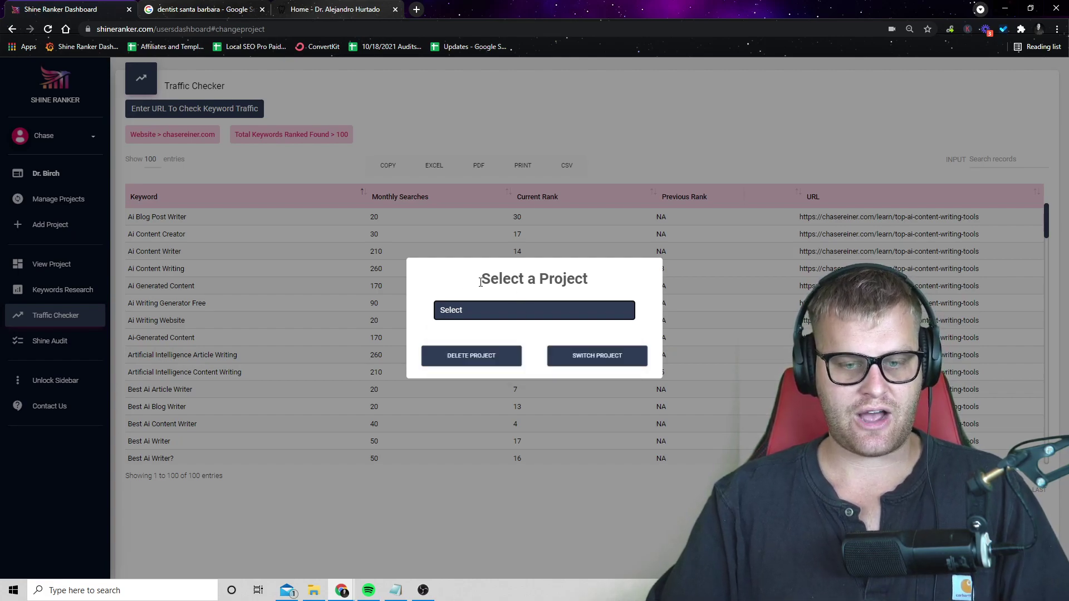
pyautogui.click(154, 249)
pyautogui.click(50, 224)
pyautogui.click(534, 315)
pyautogui.write('https://www.drhurtado.com/')
pyautogui.click(367, 266)
pyautogui.click(56, 201)
pyautogui.click(454, 311)
pyautogui.click(334, 323)
pyautogui.click(50, 225)
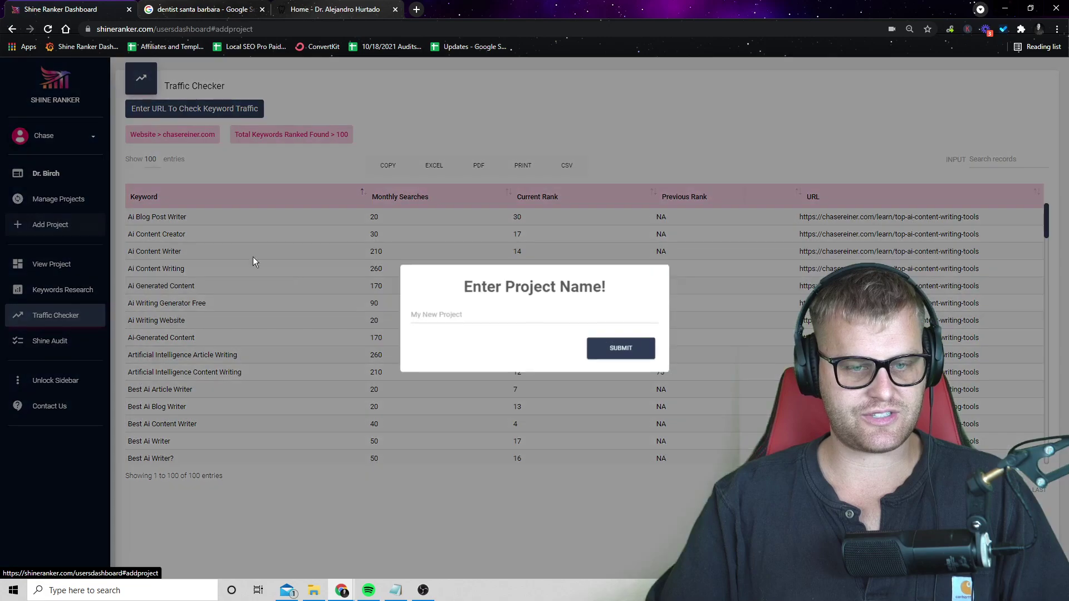
pyautogui.click(522, 316)
pyautogui.write('https://www.drhurtado.com/')
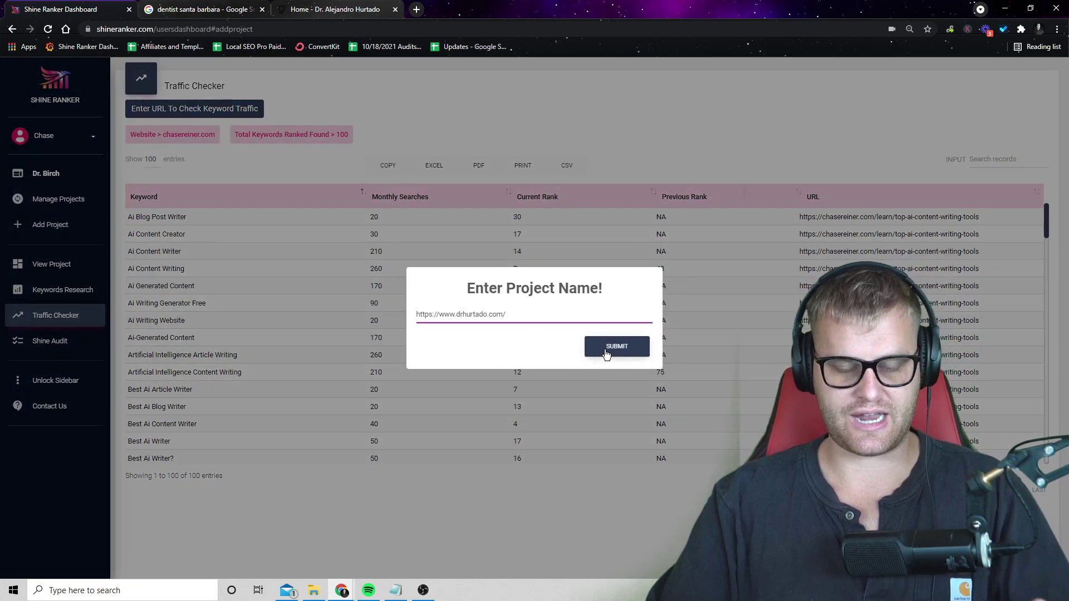
pyautogui.click(641, 345)
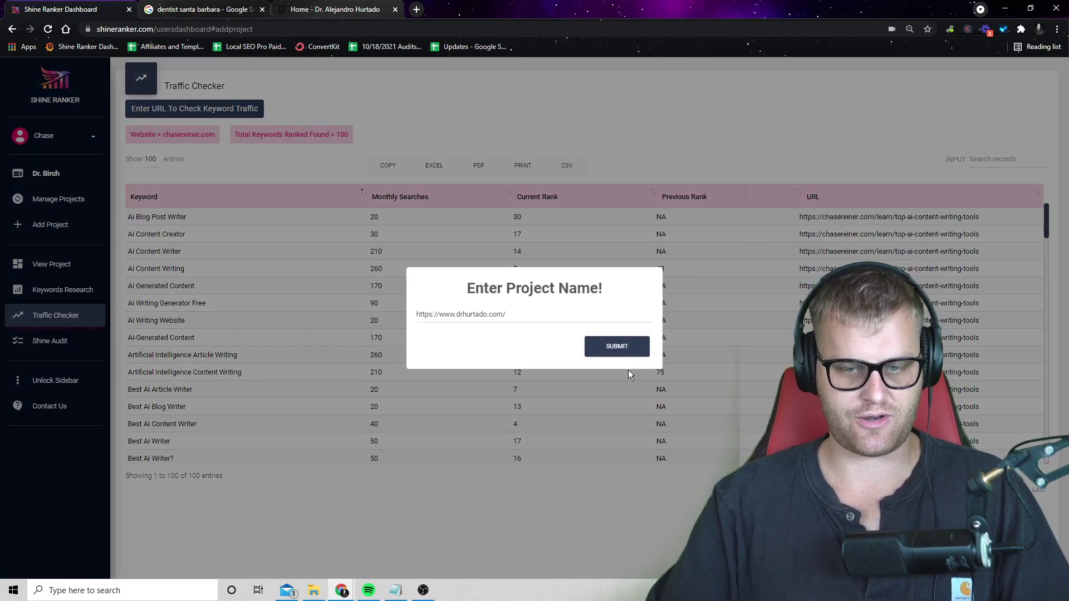
pyautogui.click(489, 315)
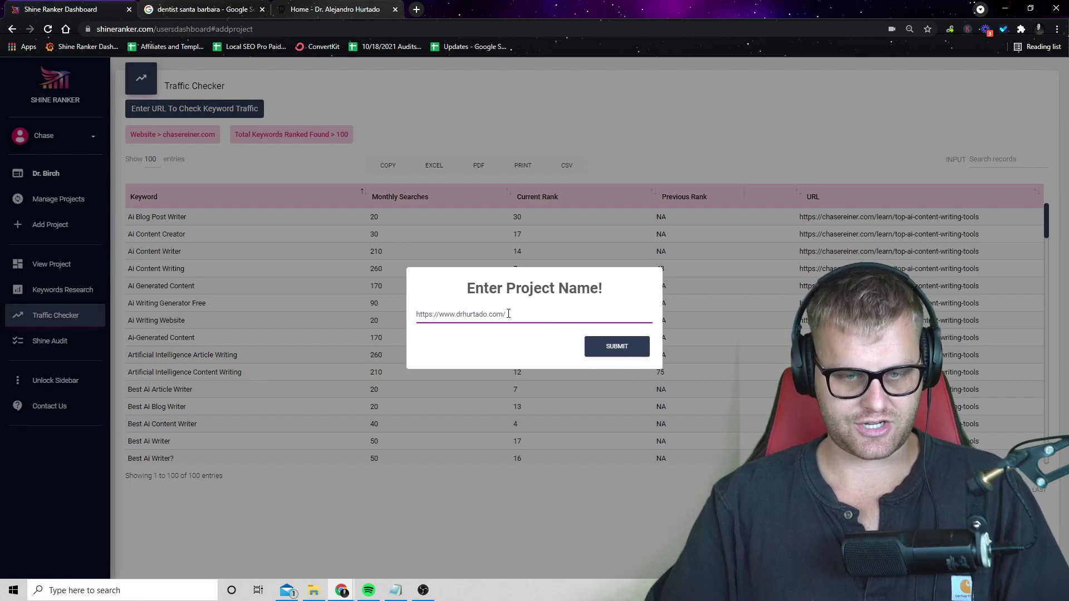
pyautogui.tripleClick(507, 314)
pyautogui.click(441, 314)
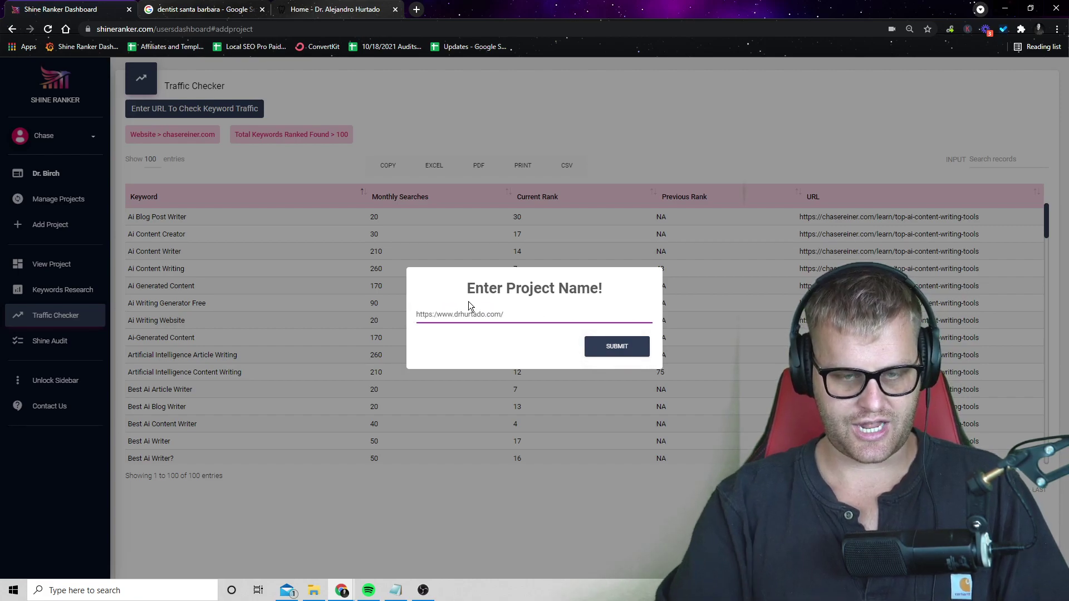
pyautogui.press('BackSpace')
pyautogui.press('BackSpace')
pyautogui.press('BackSpace')
pyautogui.press('BackSpace')
pyautogui.press('BackSpace')
pyautogui.press('BackSpace')
pyautogui.press('BackSpace')
pyautogui.press('BackSpace')
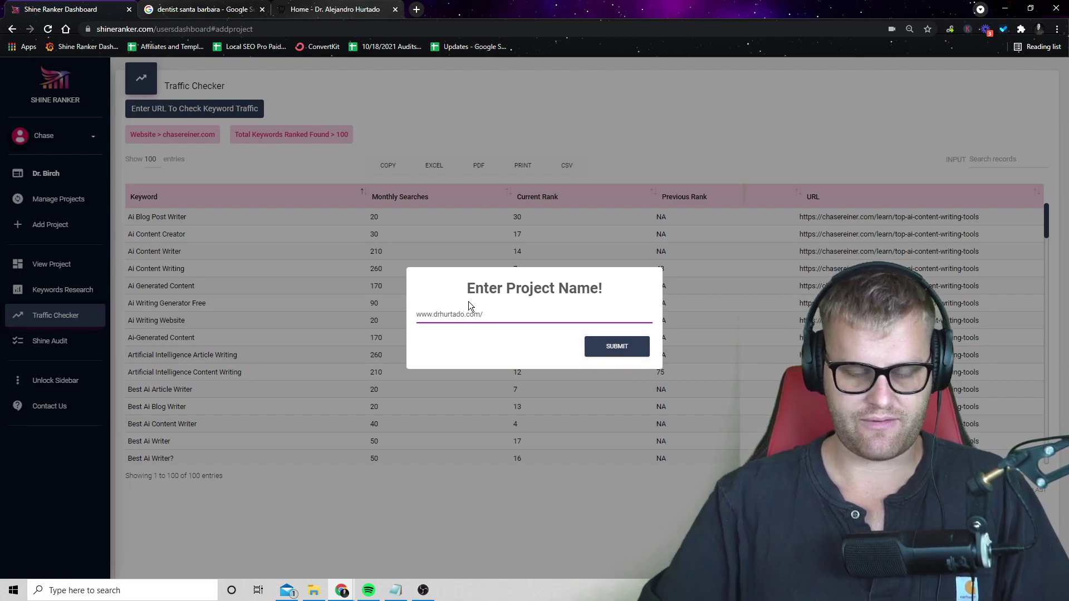
pyautogui.click(607, 351)
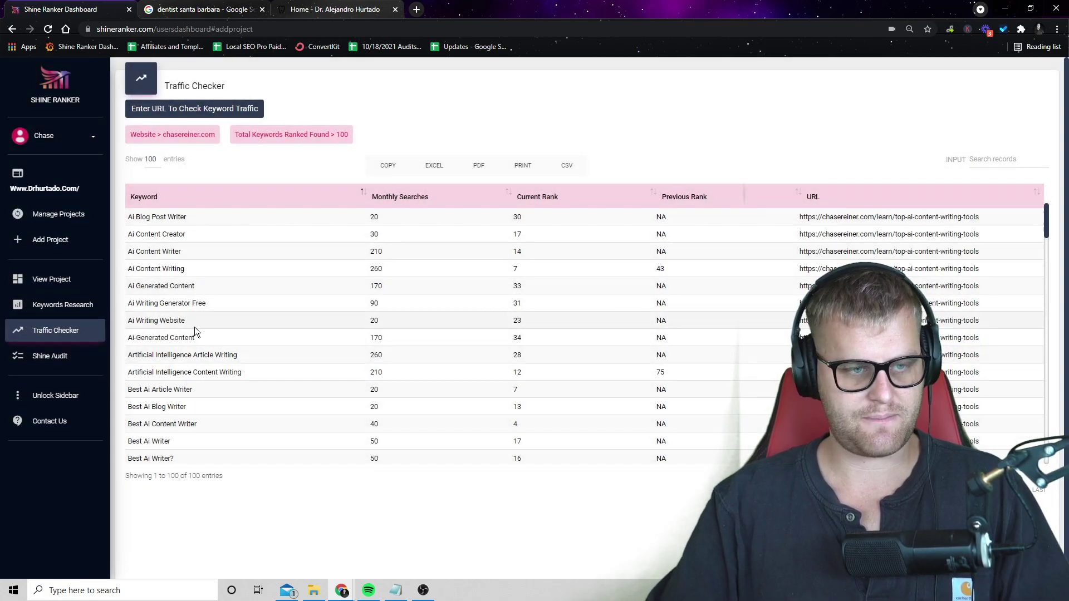
pyautogui.click(53, 279)
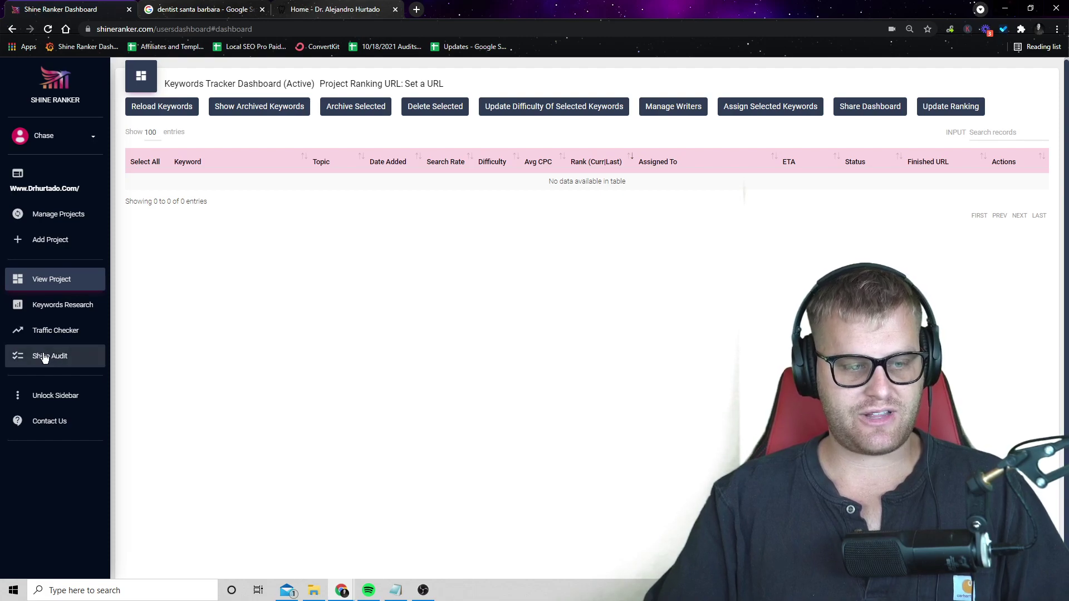
pyautogui.click(61, 332)
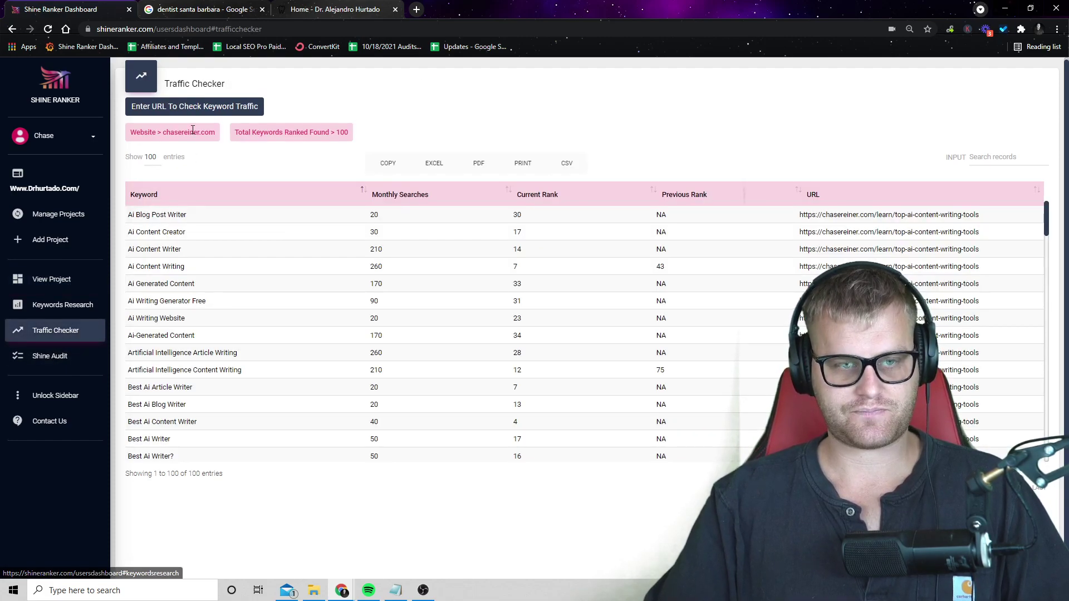
pyautogui.click(198, 112)
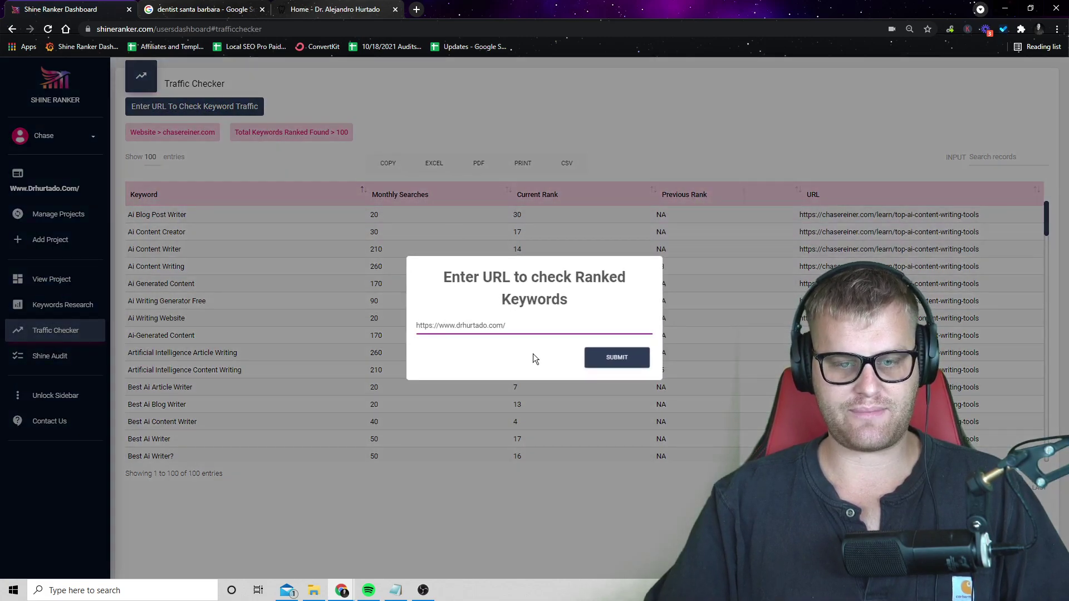
pyautogui.click(614, 357)
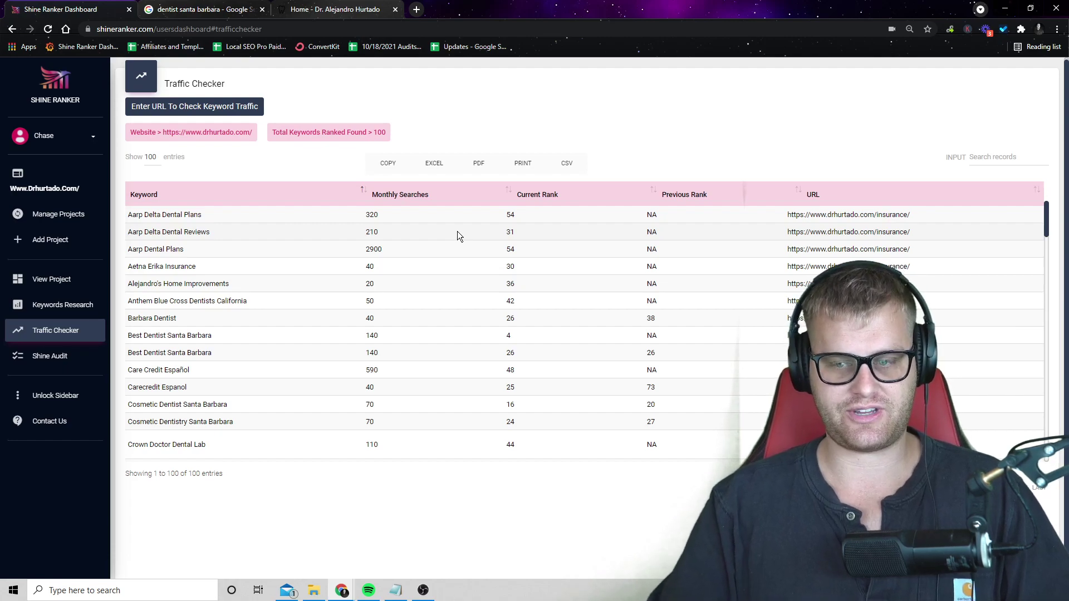
pyautogui.click(538, 193)
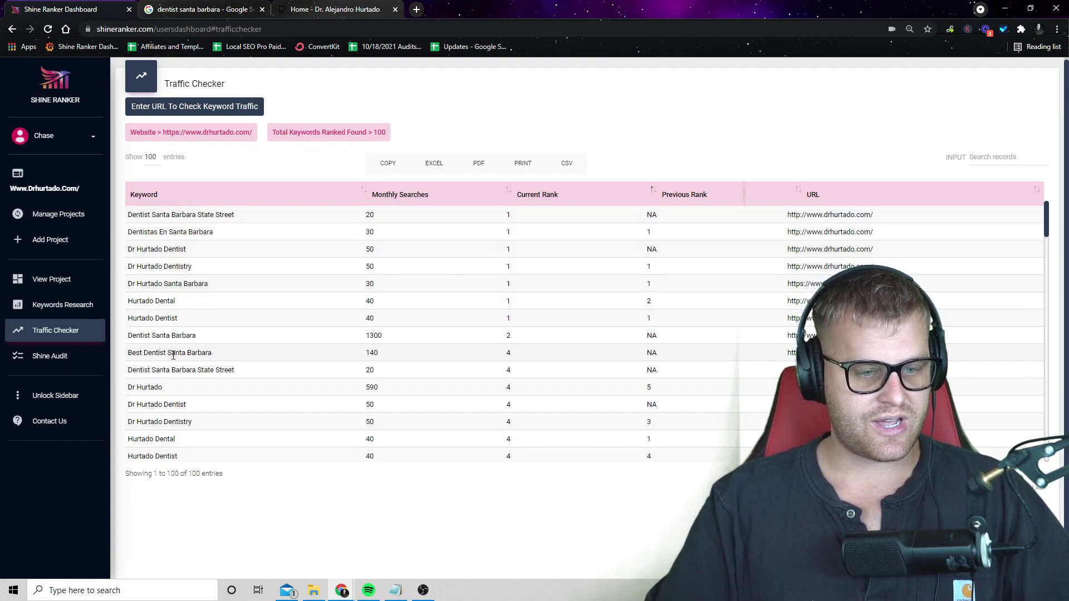
pyautogui.scroll(-1, 196, 415)
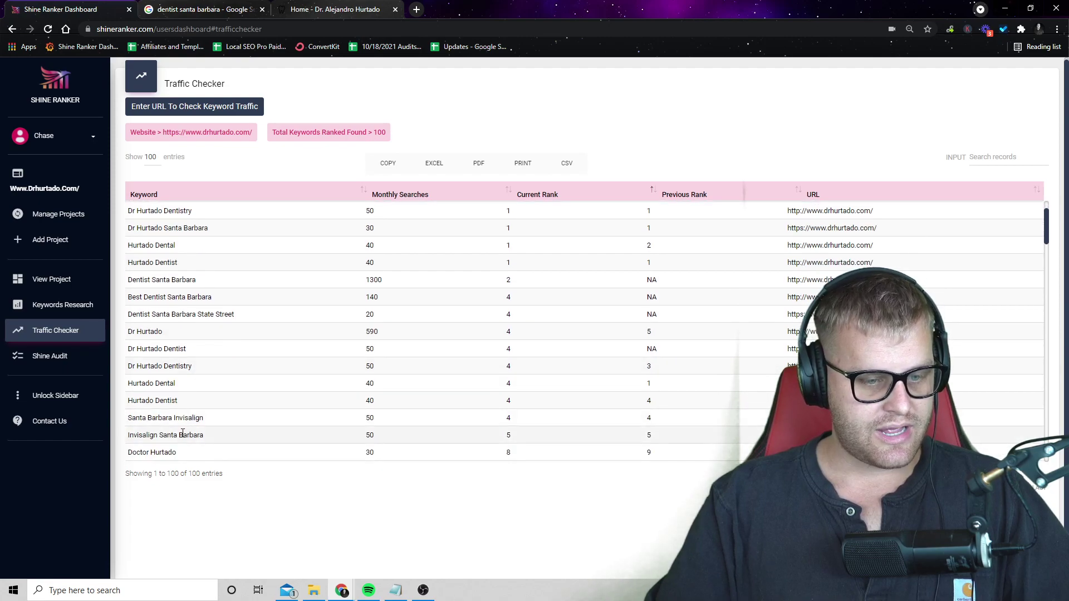
pyautogui.scroll(-1, 245, 420)
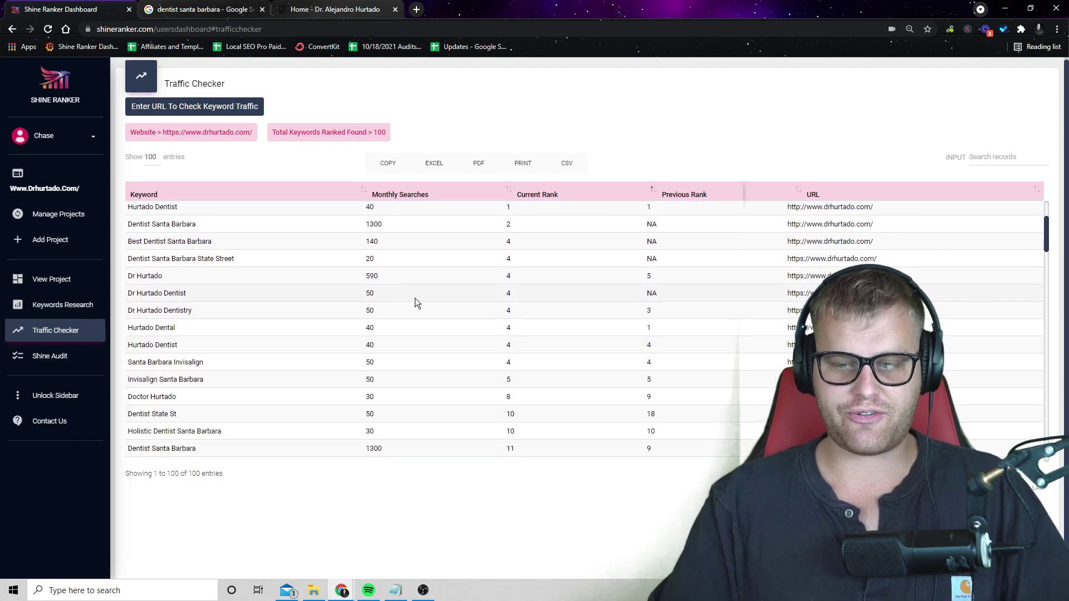
pyautogui.scroll(2, 529, 301)
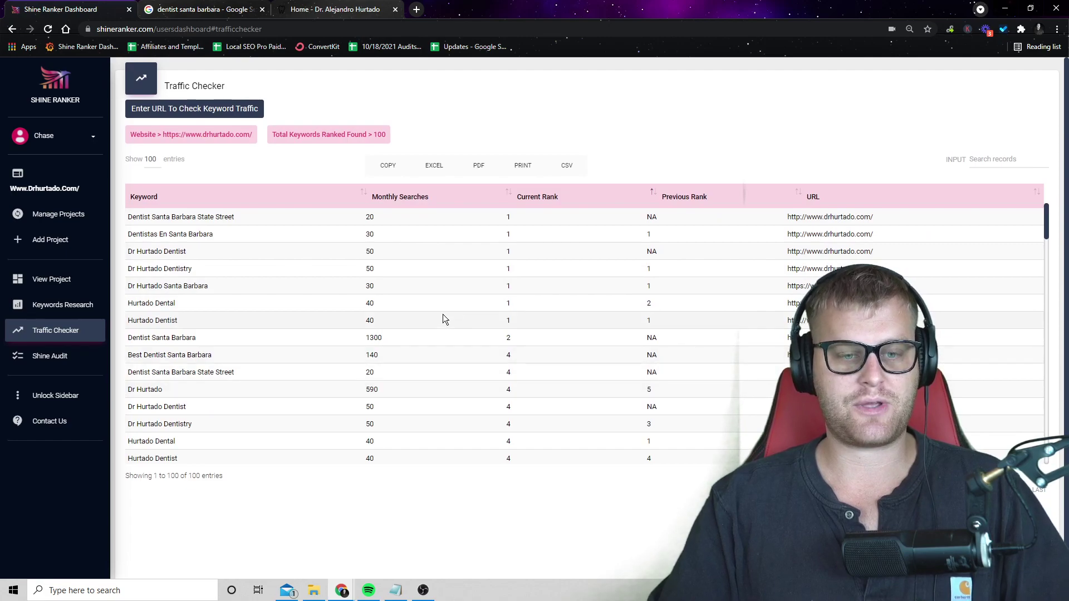
pyautogui.hotkey('ctrl', '+')
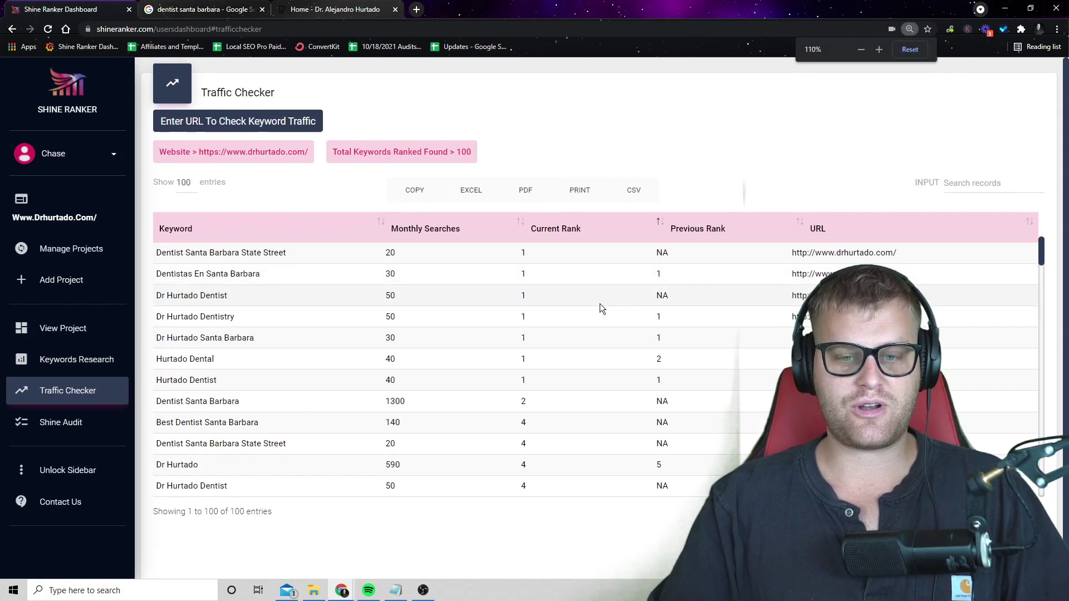
pyautogui.moveTo(522, 251); pyautogui.dragTo(546, 318)
pyautogui.click(545, 320)
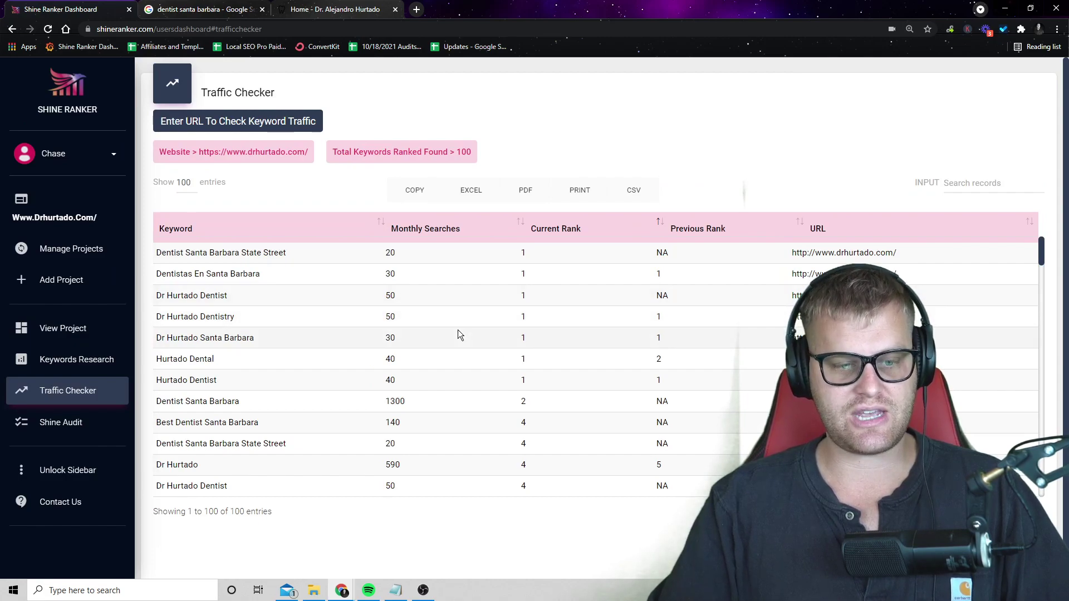
pyautogui.scroll(-1, 383, 390)
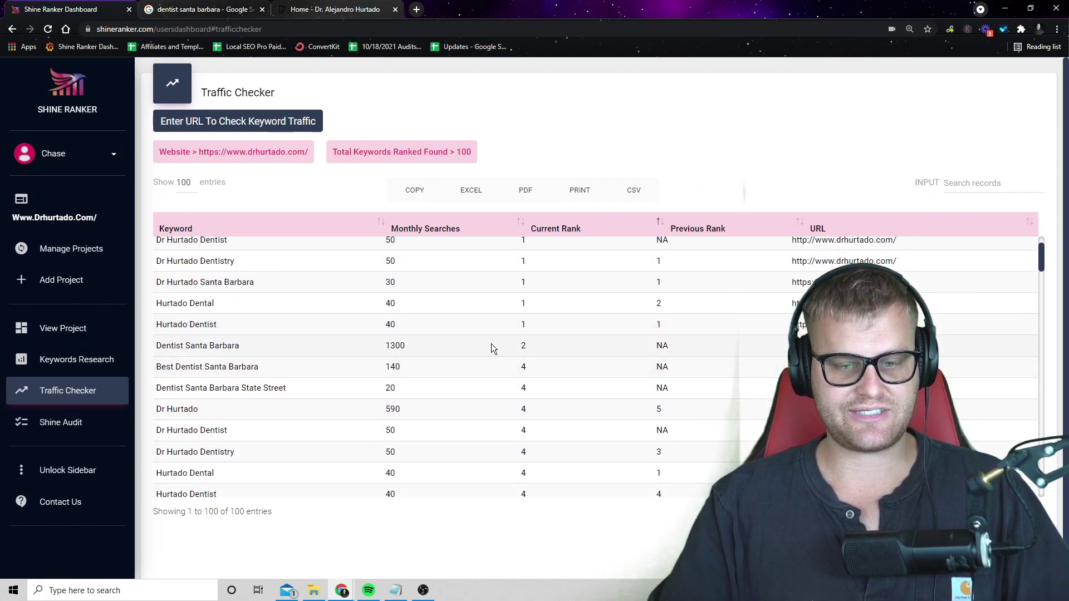
pyautogui.scroll(-2, 499, 364)
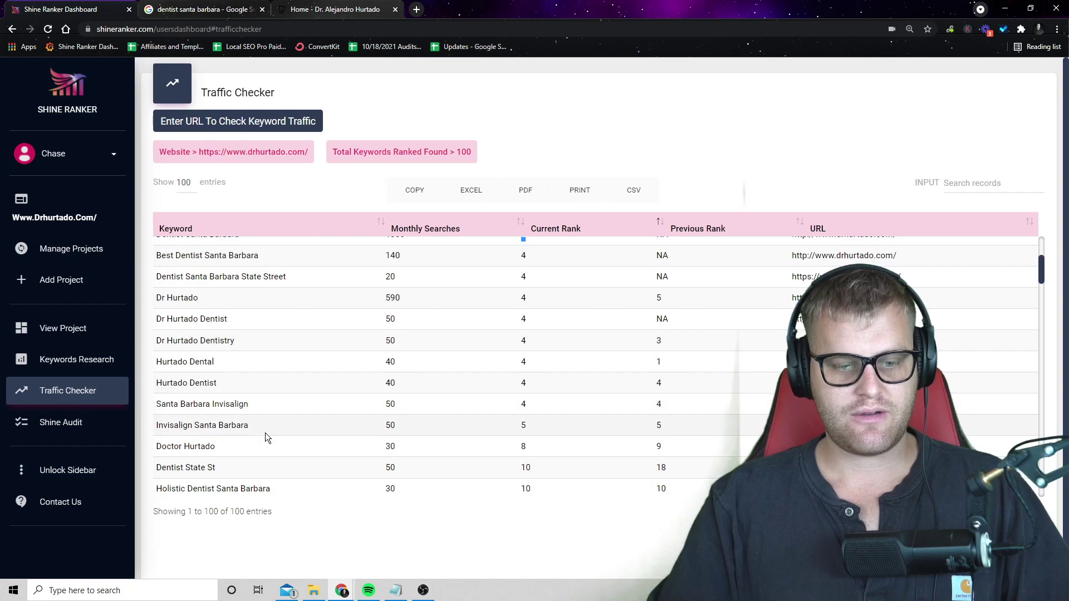
pyautogui.doubleClick(488, 429)
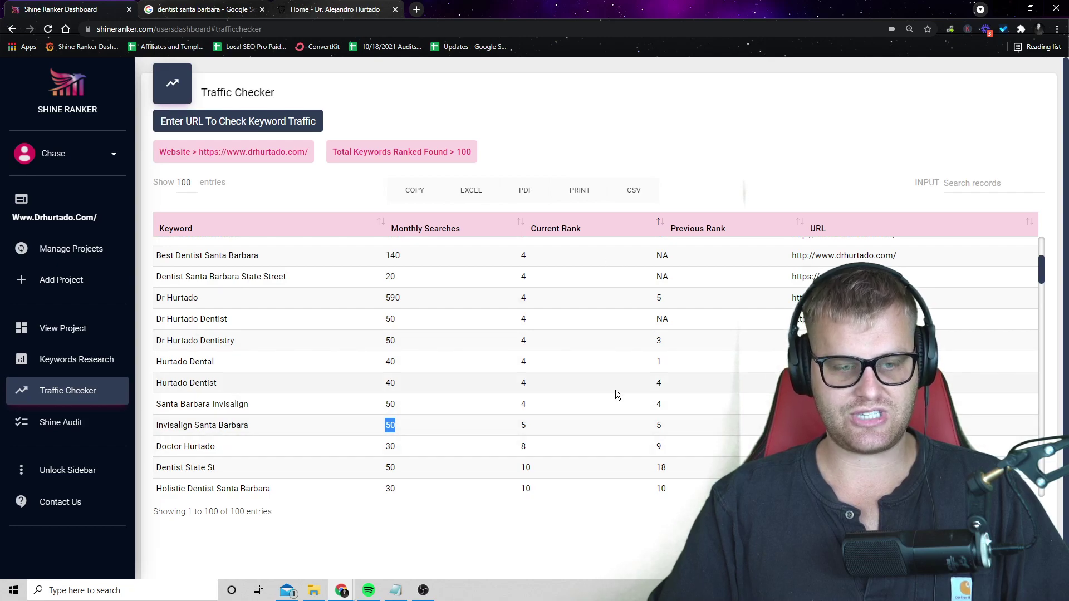
pyautogui.hotkey('ctrl', '-')
pyautogui.hotkey('ctrl', '-')
pyautogui.scroll(3, 514, 357)
pyautogui.scroll(1, 440, 377)
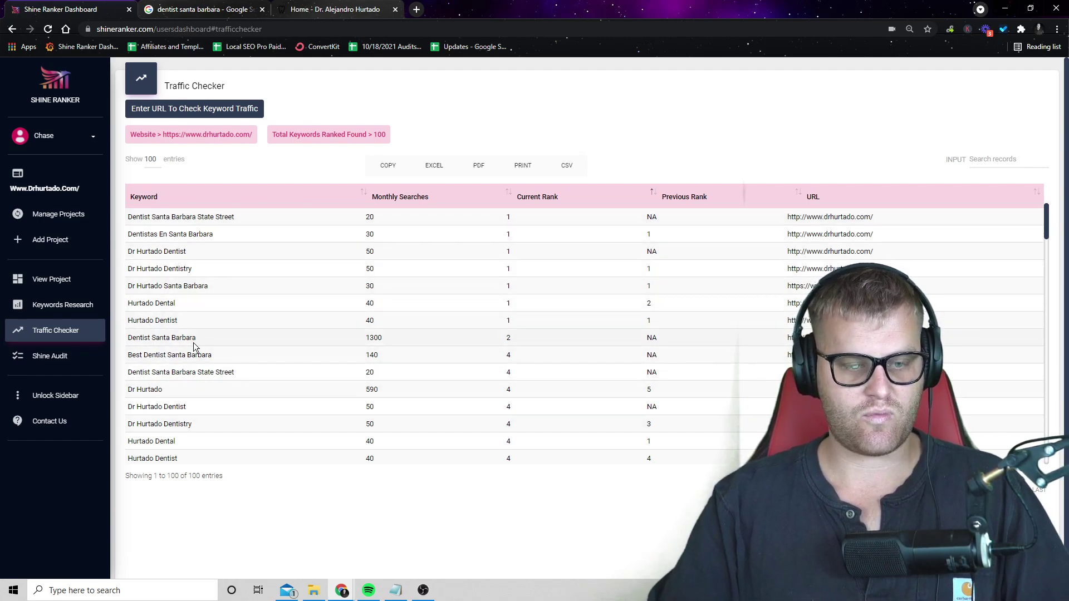
pyautogui.moveTo(195, 337); pyautogui.dragTo(129, 337)
pyautogui.hotkey('ctrl', 'c')
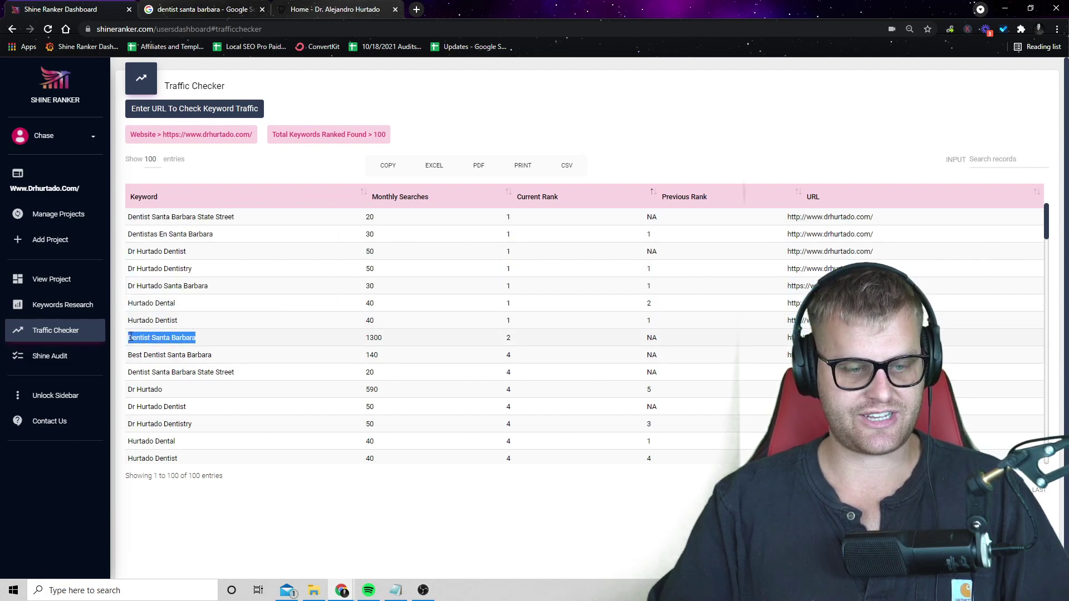
# Step: Research 'Dentist Santa Barbara' and 'Invisalign santa barbara', correcting the Invisalign spelling before submitting
pyautogui.click(80, 306)
pyautogui.click(225, 112)
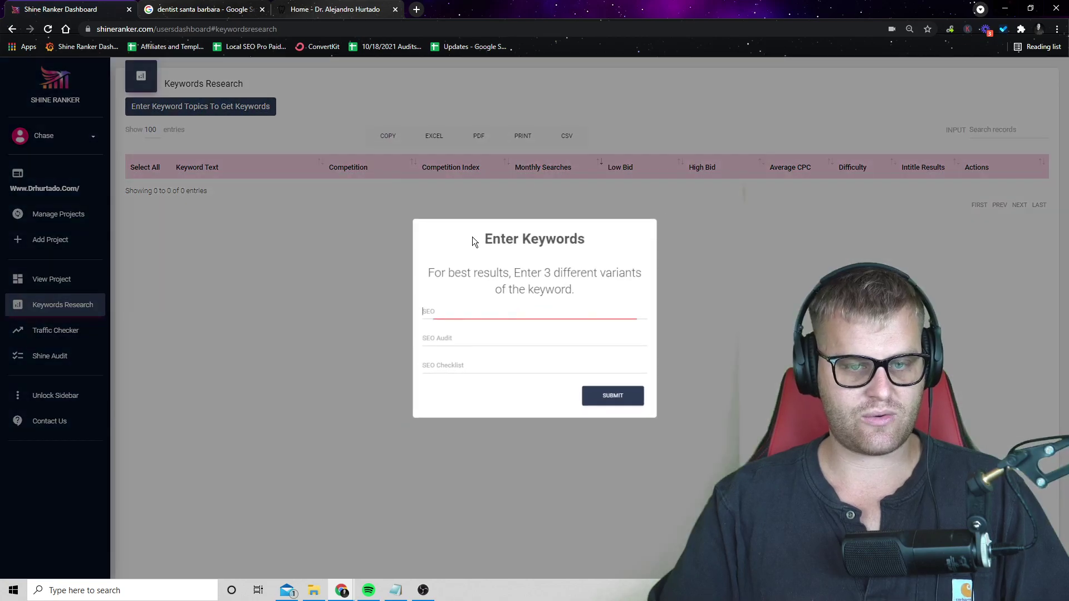
pyautogui.hotkey('ctrl', 'v')
pyautogui.click(486, 335)
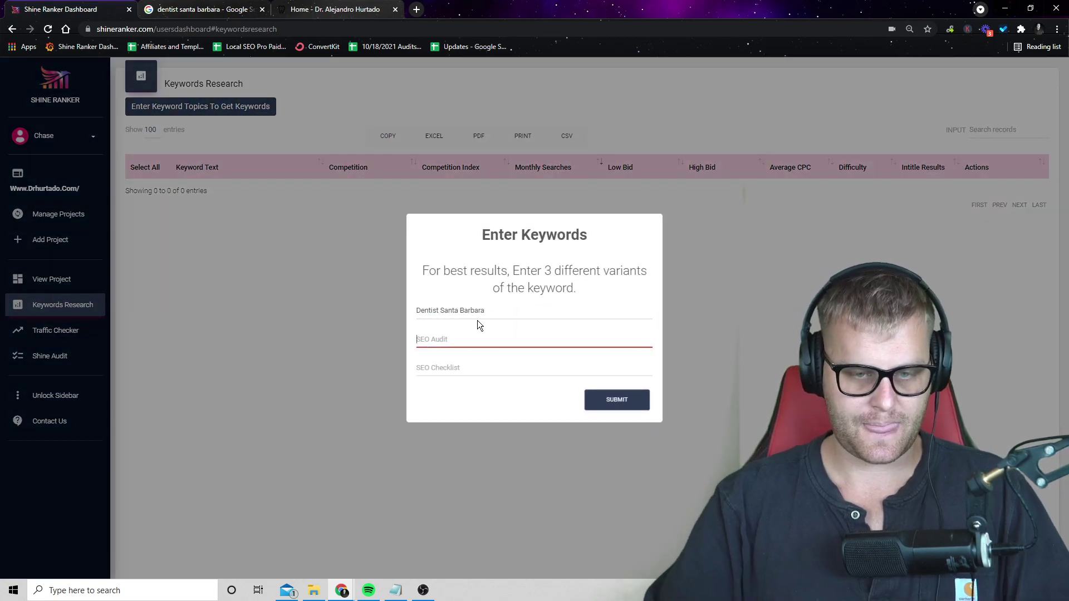
pyautogui.write('invisalign')
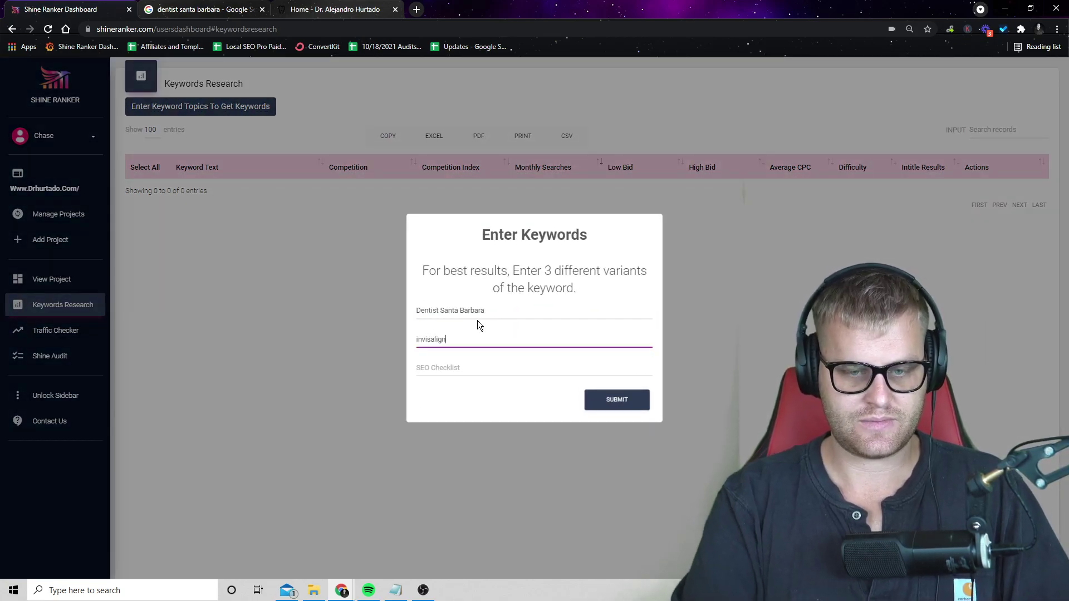
pyautogui.write(' santa barbara')
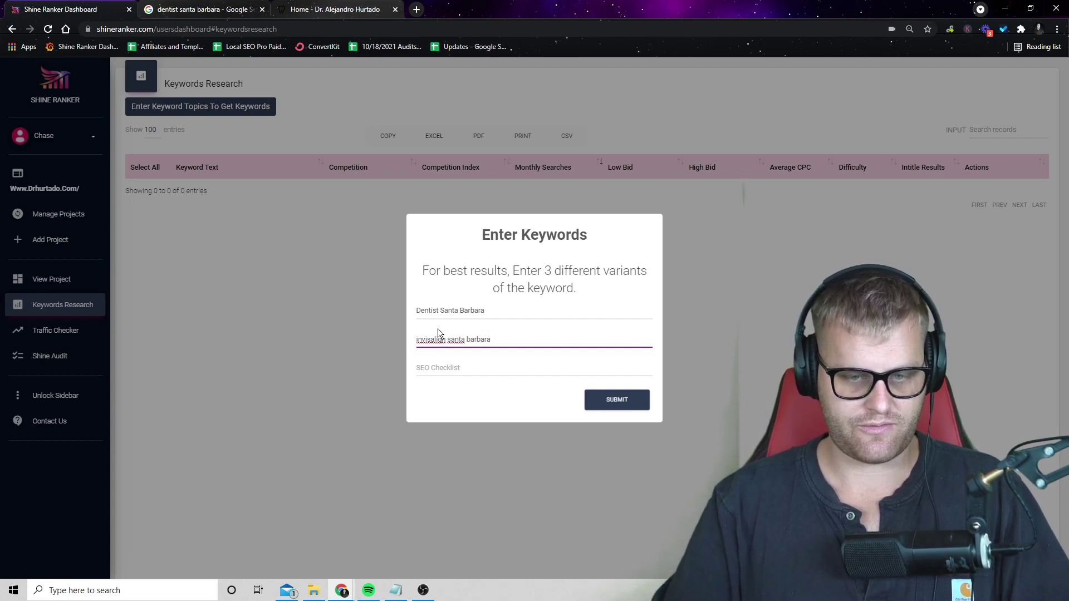
pyautogui.rightClick(434, 338)
pyautogui.click(469, 344)
pyautogui.click(460, 374)
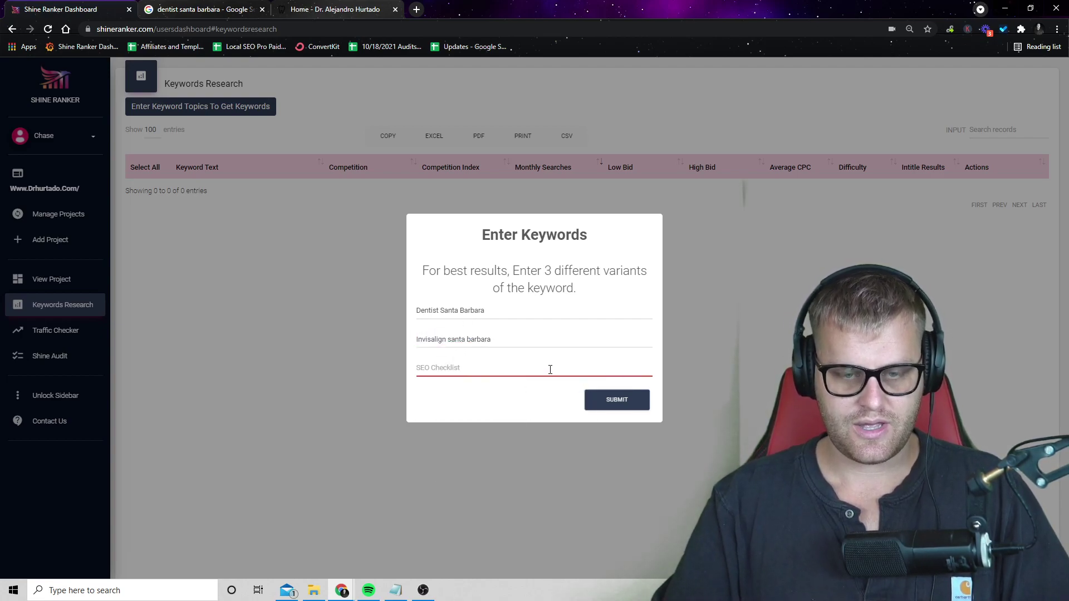
pyautogui.click(598, 409)
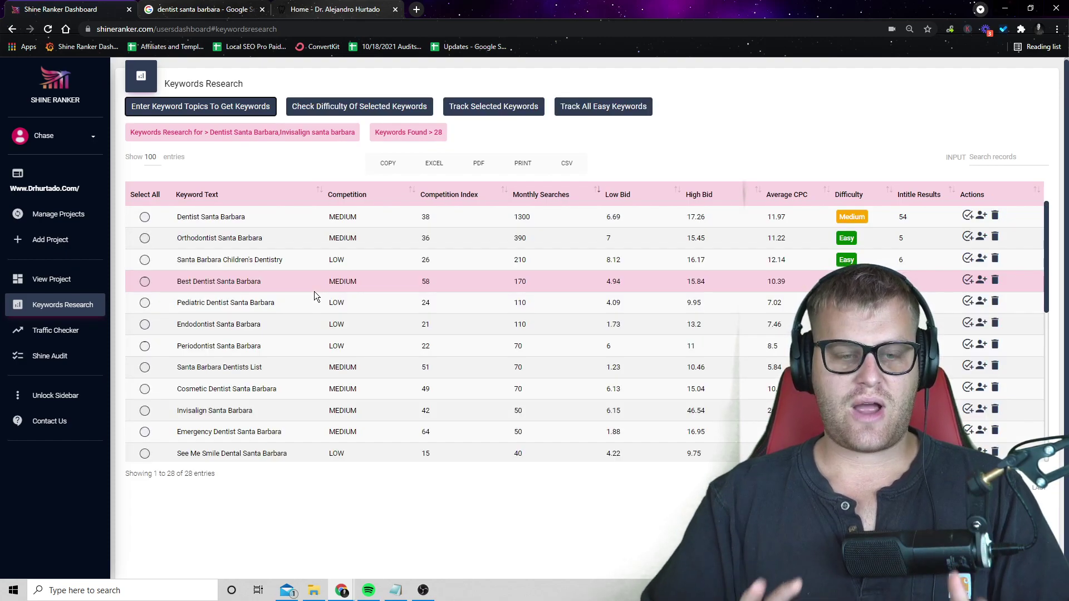
# Step: Check difficulty for Dentist, Orthodontist, Children's Dentistry, Best, Pediatric, Endodontist and Periodontist Santa Barbara
pyautogui.click(968, 216)
pyautogui.click(968, 237)
pyautogui.click(968, 259)
pyautogui.click(968, 280)
pyautogui.click(968, 301)
pyautogui.click(968, 323)
pyautogui.click(968, 345)
# Step: Track all the selected keywords and view them on the project's Keywords Tracker dashboard
pyautogui.click(145, 194)
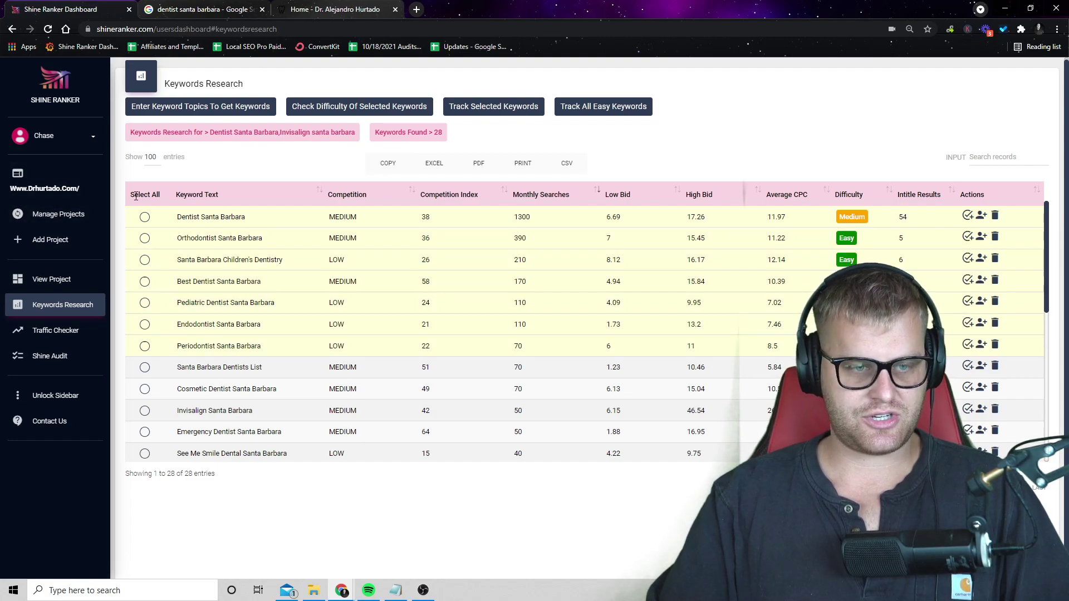
pyautogui.click(476, 107)
pyautogui.click(50, 279)
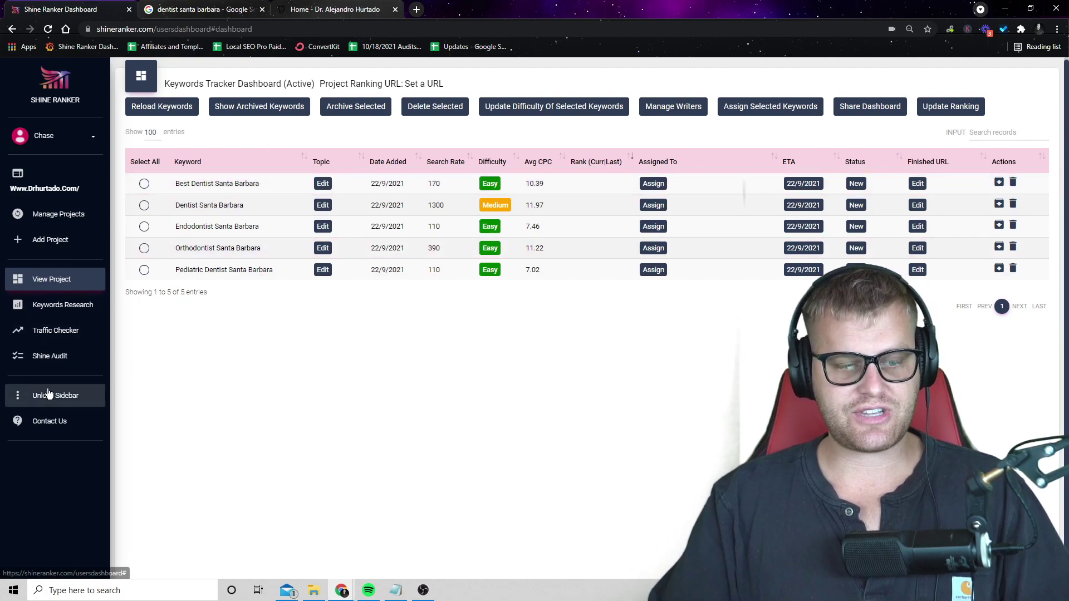
pyautogui.click(75, 363)
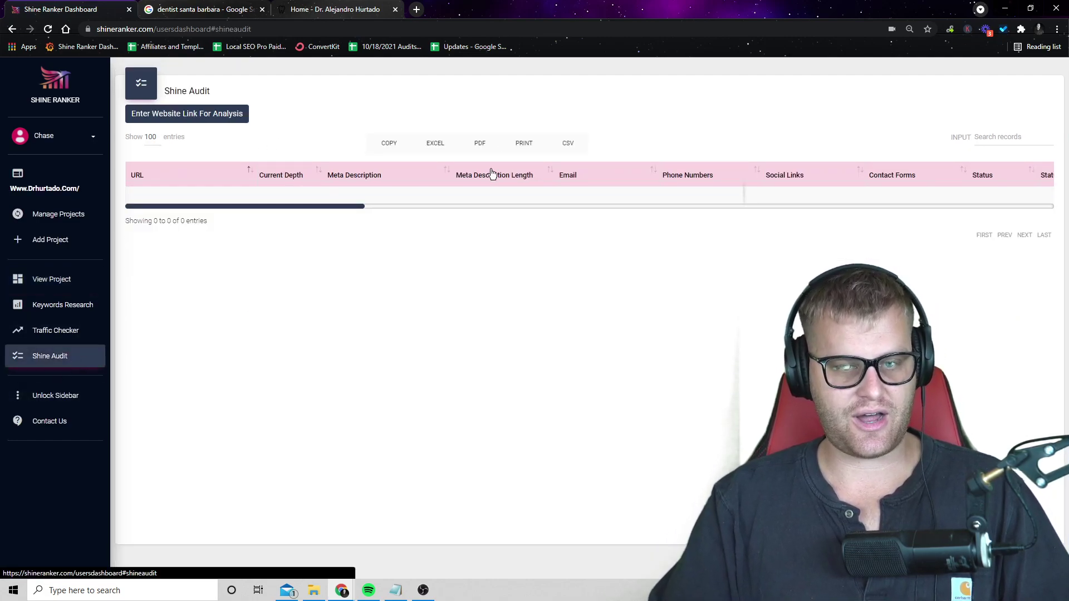
pyautogui.click(232, 112)
pyautogui.hotkey('ctrl', 'v')
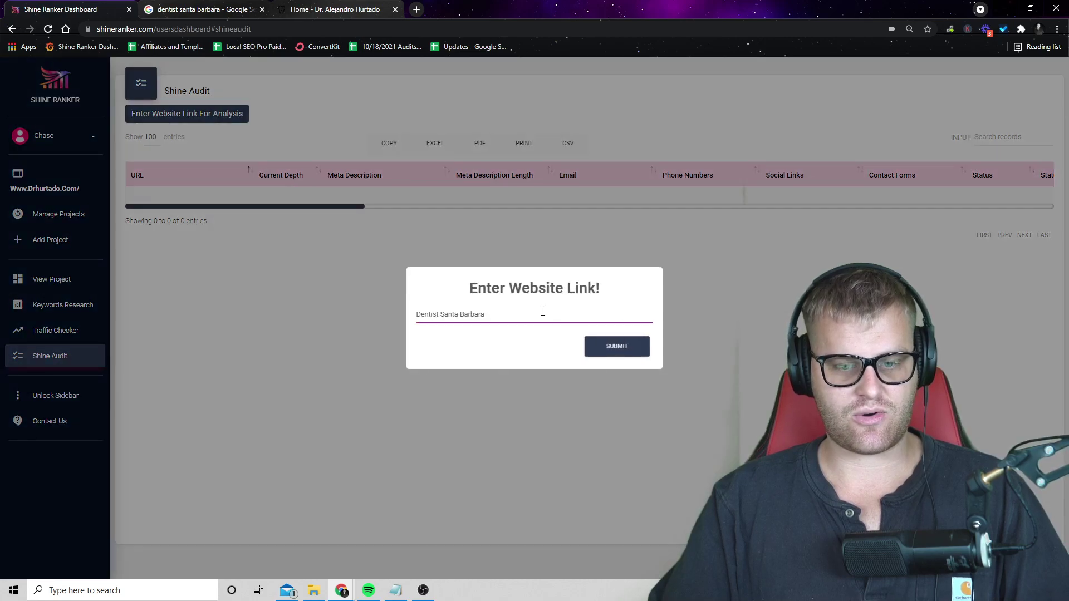
pyautogui.hotkey('ctrl', 'a')
pyautogui.press('BackSpace')
pyautogui.click(365, 9)
pyautogui.click(173, 29)
pyautogui.hotkey('ctrl', 'c')
pyautogui.click(61, 9)
pyautogui.hotkey('ctrl', 'v')
pyautogui.click(597, 346)
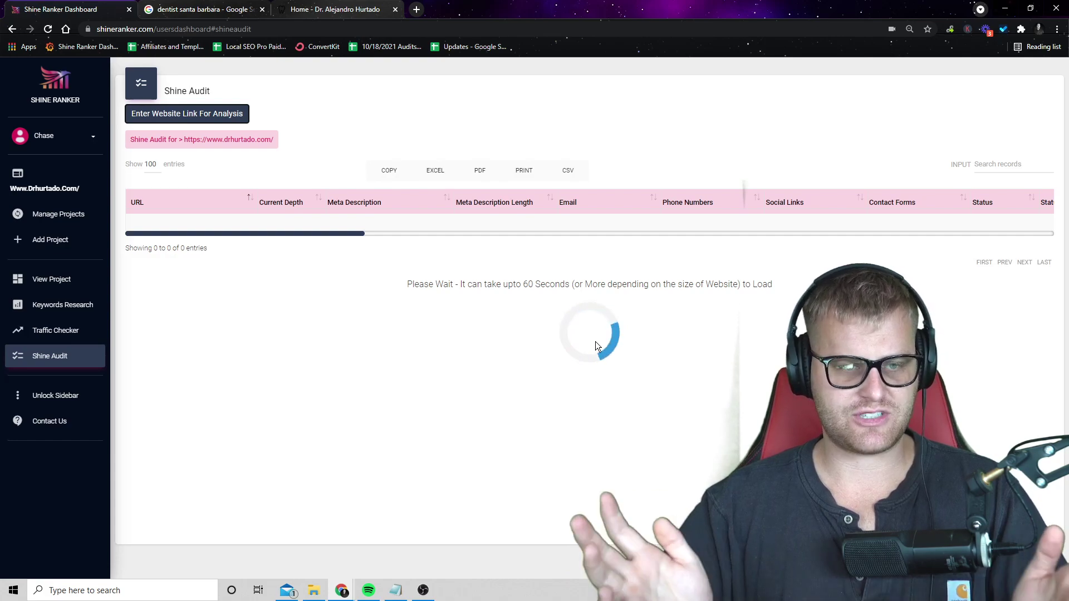
# Step: Export the Traffic Checker rankings to Excel and open the downloaded spreadsheet
pyautogui.click(55, 330)
pyautogui.click(432, 175)
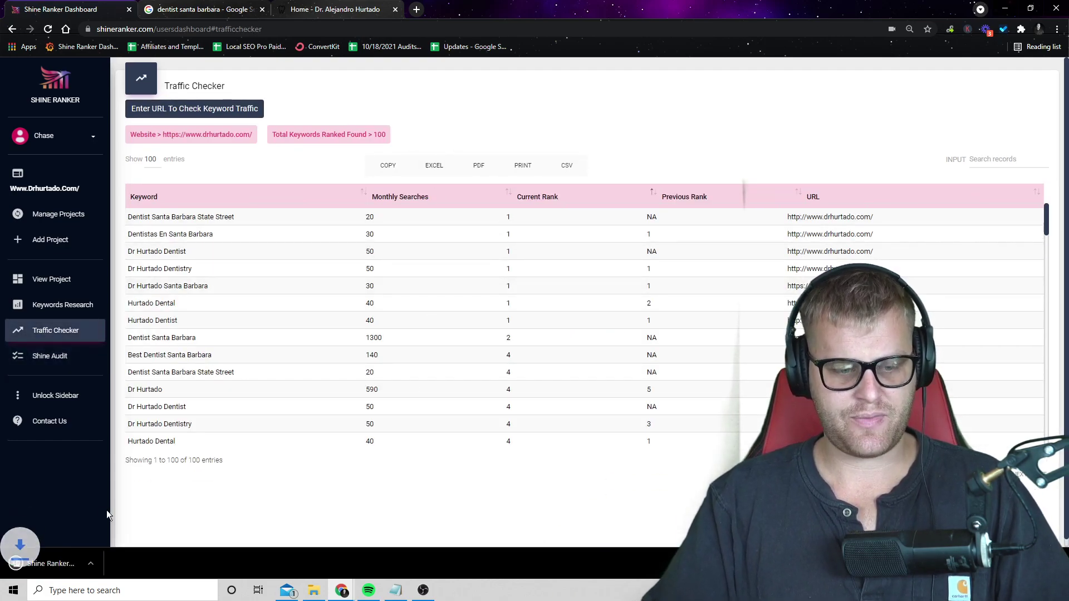
pyautogui.click(33, 571)
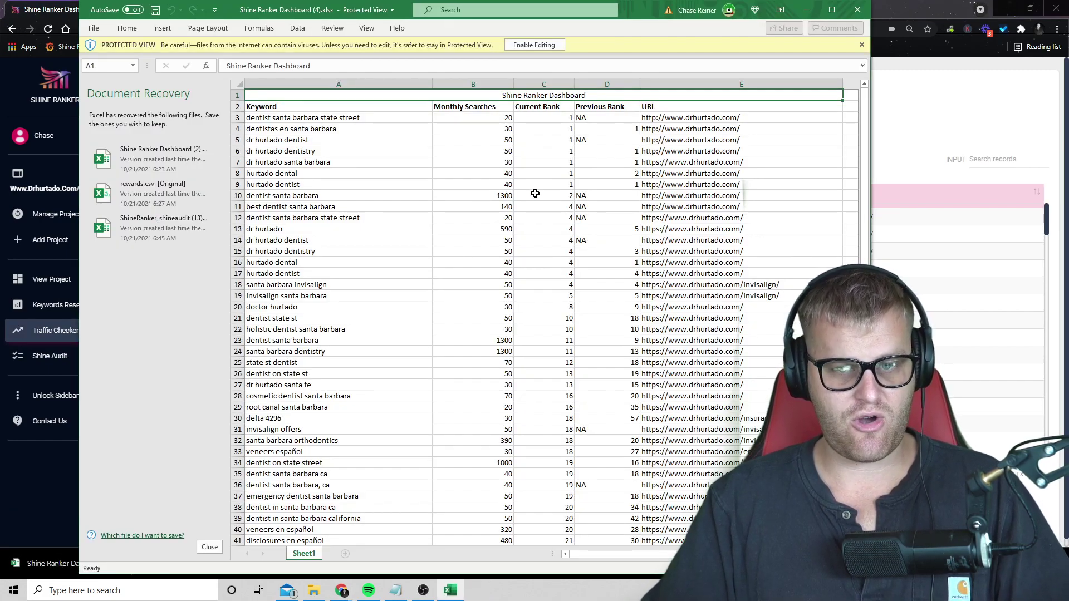
# Step: Review keyword, search-volume and rank cells in Excel, then return to the Shine Audit results
pyautogui.scroll(1, 482, 143)
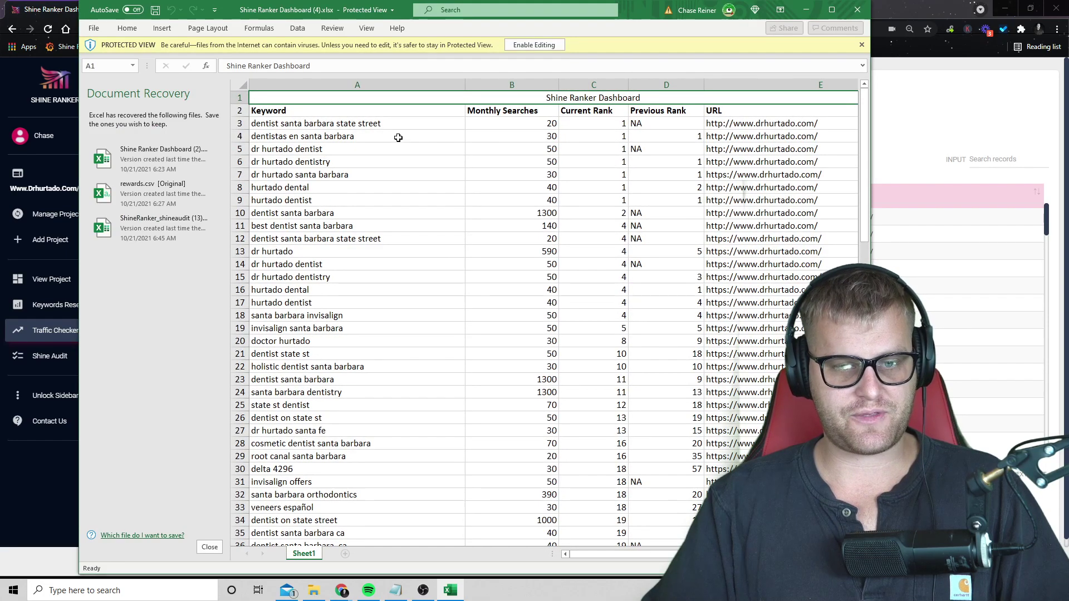
pyautogui.moveTo(396, 136); pyautogui.dragTo(425, 270)
pyautogui.moveTo(534, 187); pyautogui.dragTo(563, 430)
pyautogui.click(512, 430)
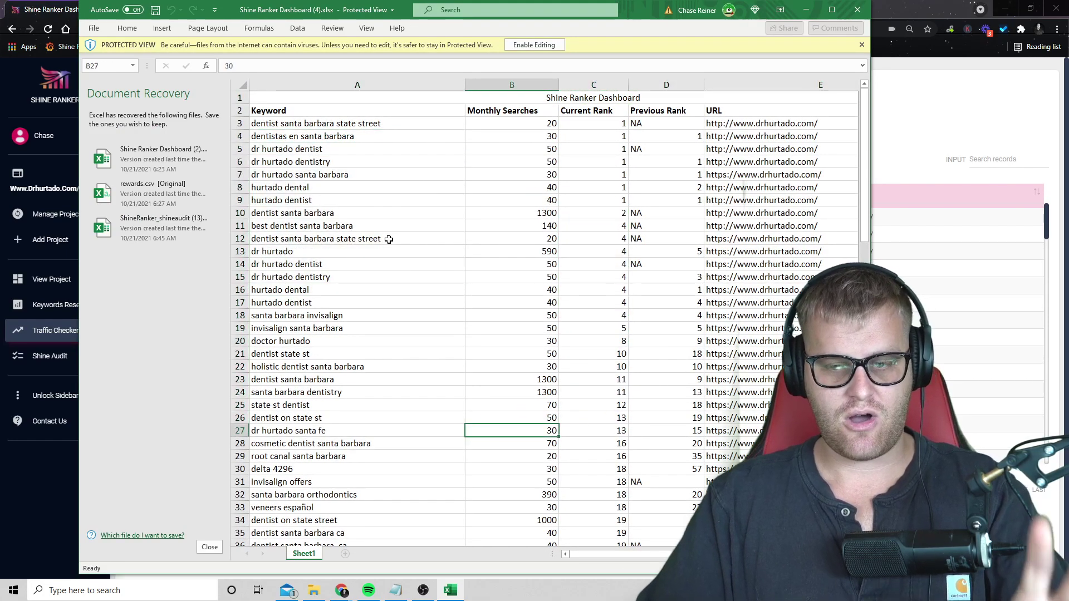
pyautogui.click(341, 216)
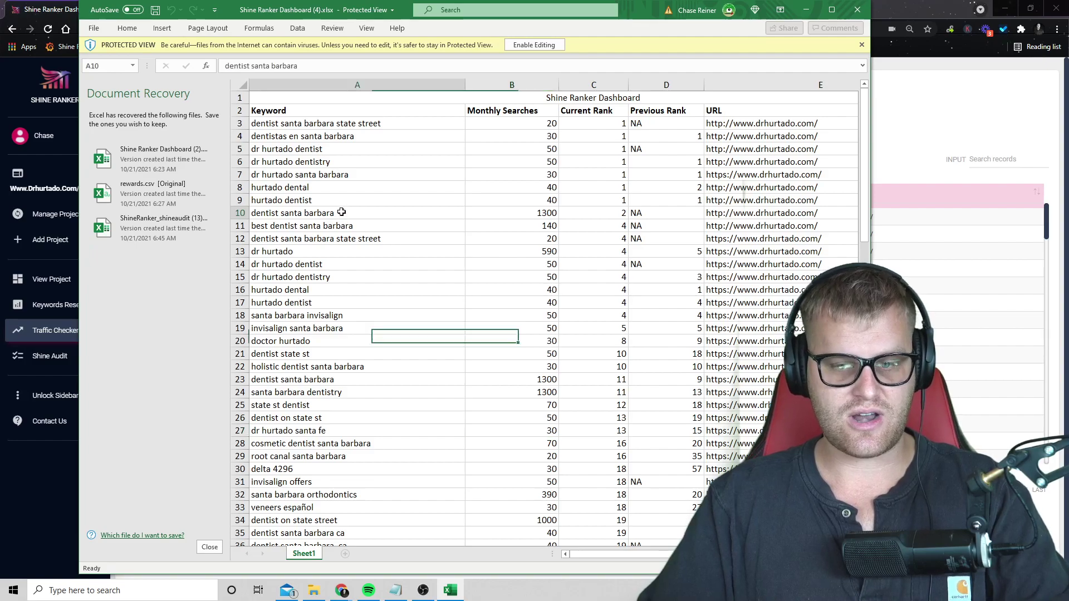
pyautogui.click(907, 147)
pyautogui.click(49, 356)
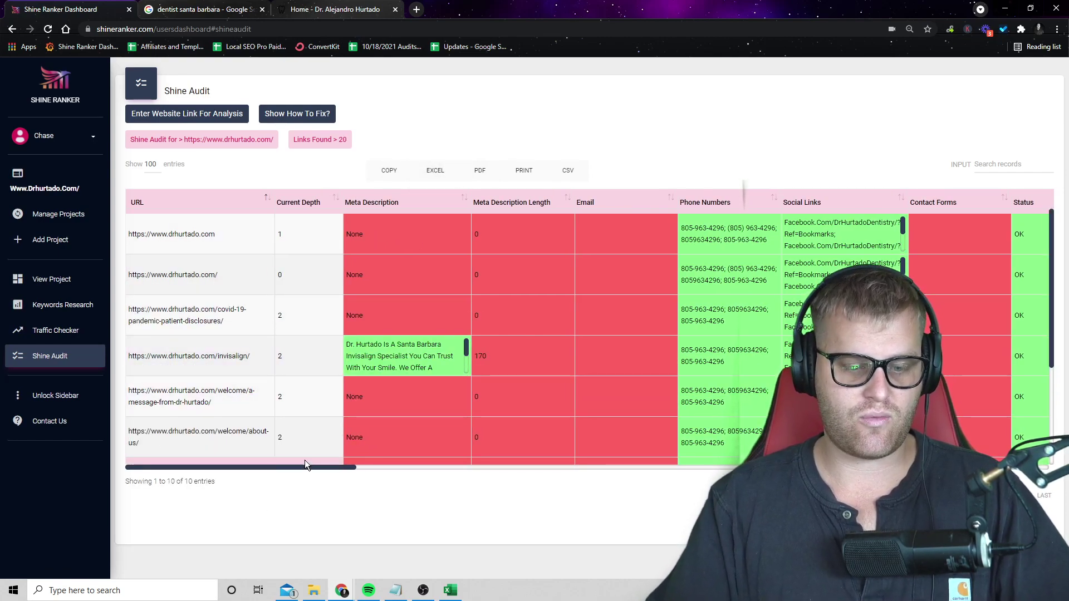
pyautogui.moveTo(303, 466); pyautogui.dragTo(365, 456)
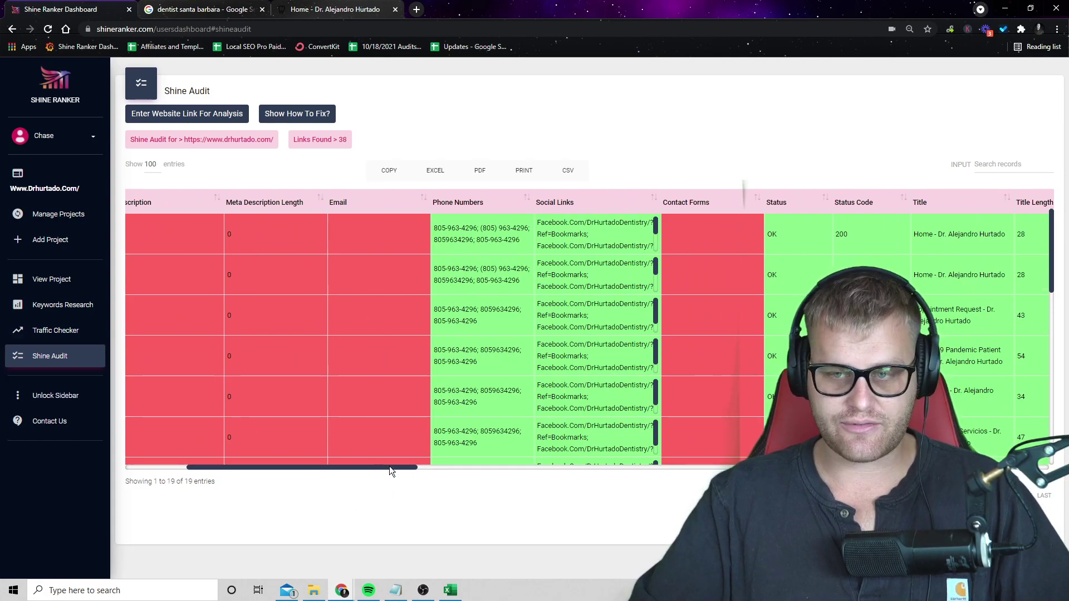
pyautogui.moveTo(389, 466); pyautogui.dragTo(616, 466)
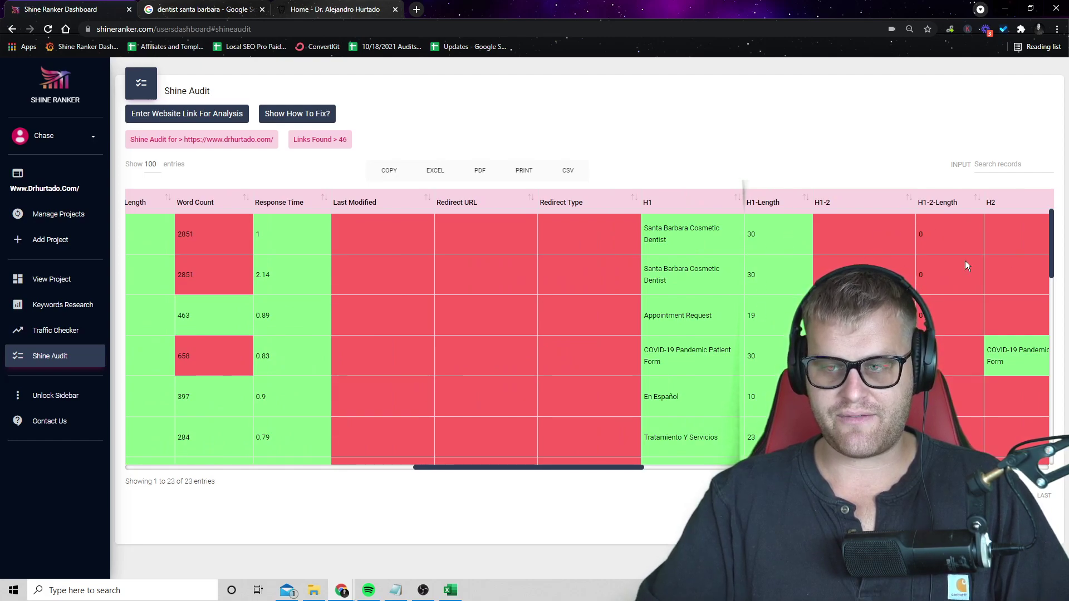
pyautogui.moveTo(435, 466); pyautogui.dragTo(598, 470)
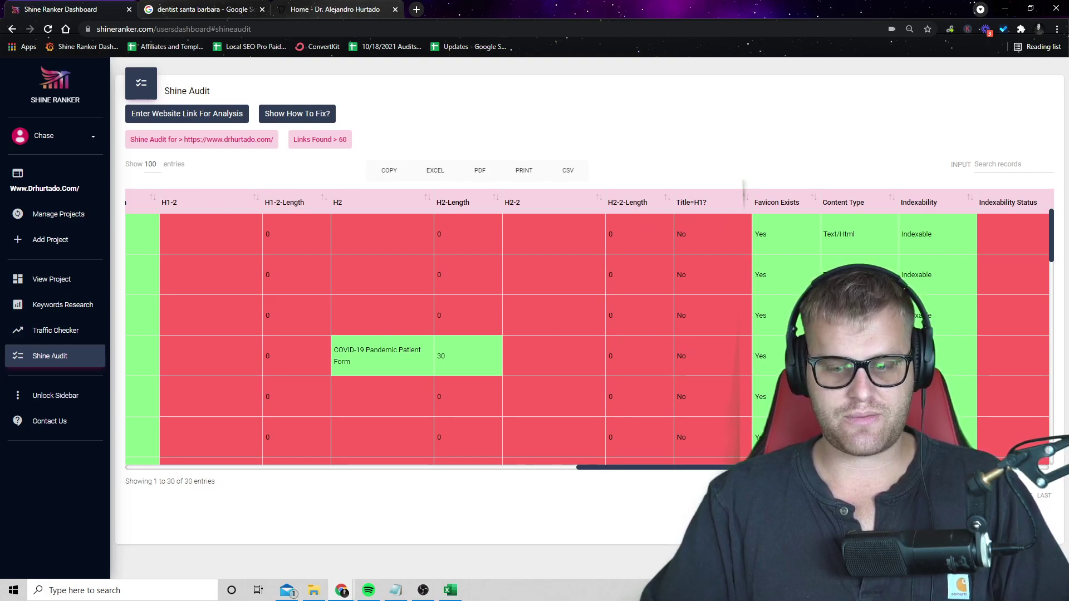
pyautogui.moveTo(713, 468); pyautogui.dragTo(1053, 466)
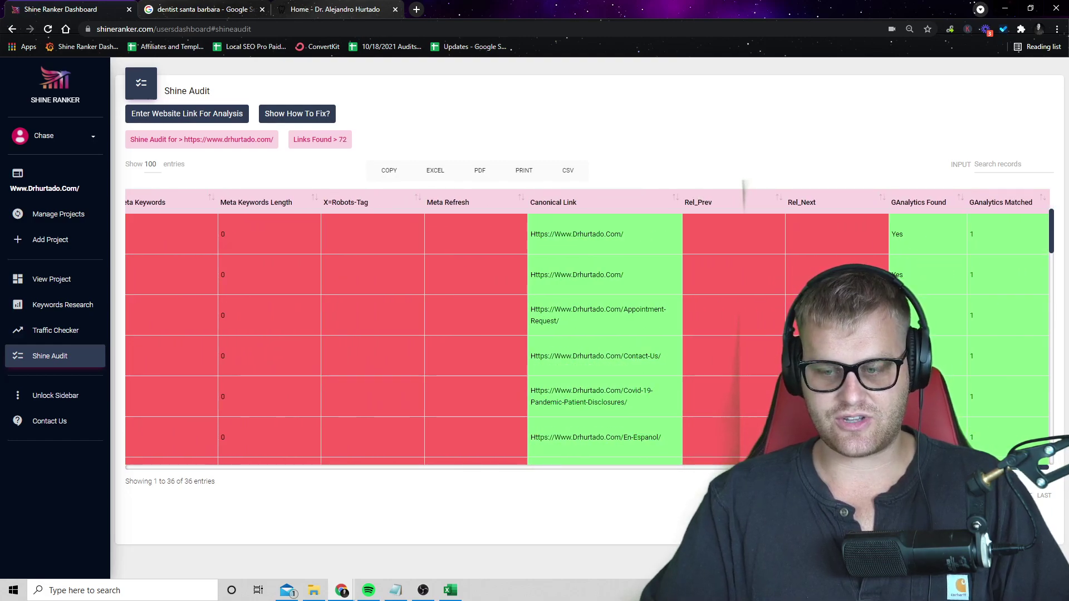
pyautogui.moveTo(1030, 467); pyautogui.dragTo(246, 459)
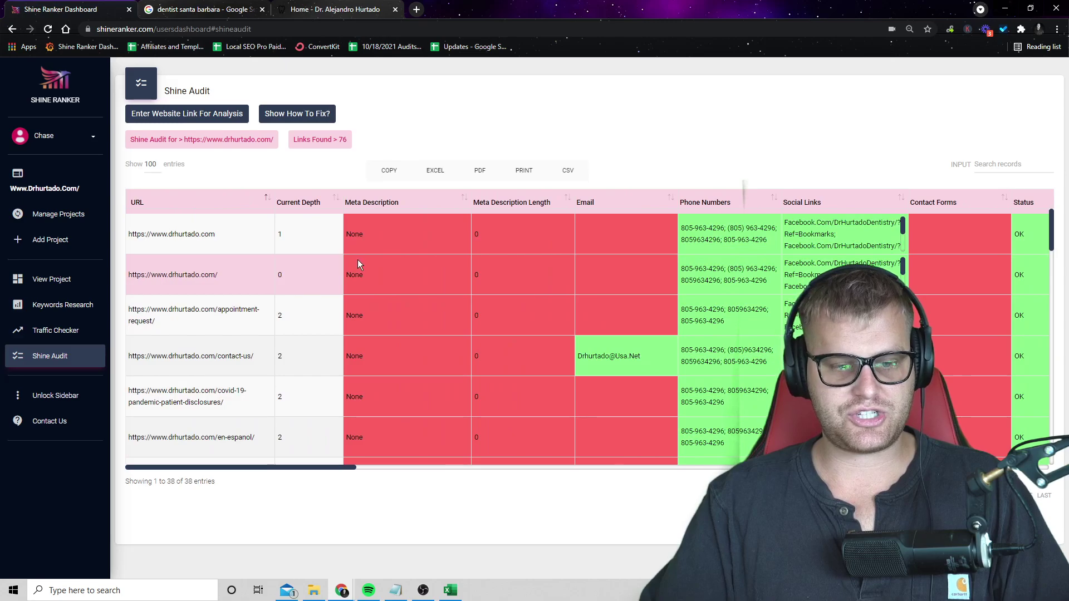
pyautogui.scroll(-10, 358, 259)
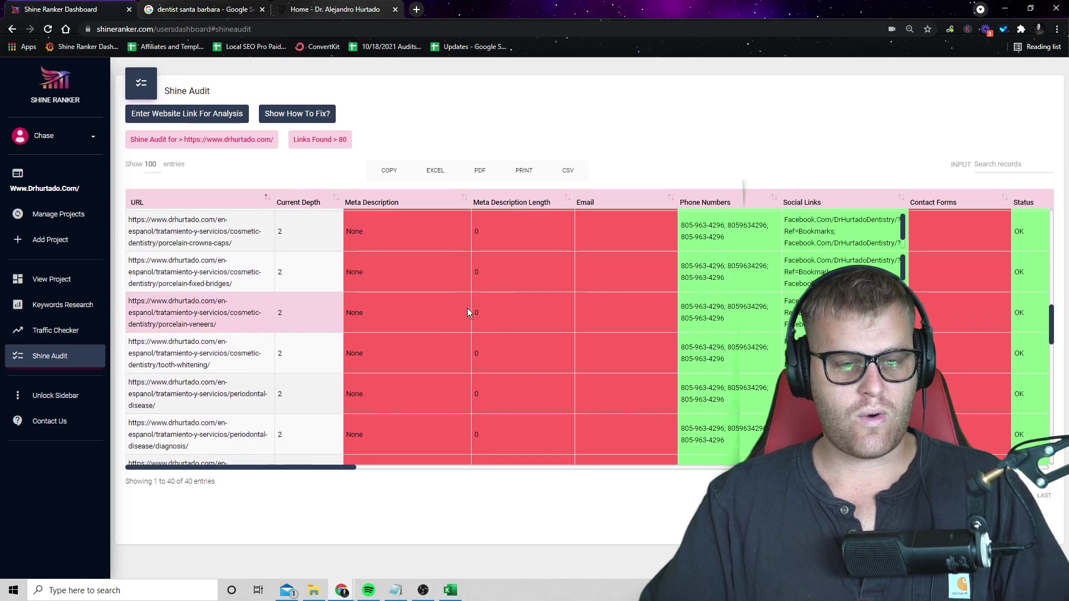
pyautogui.scroll(10, 475, 358)
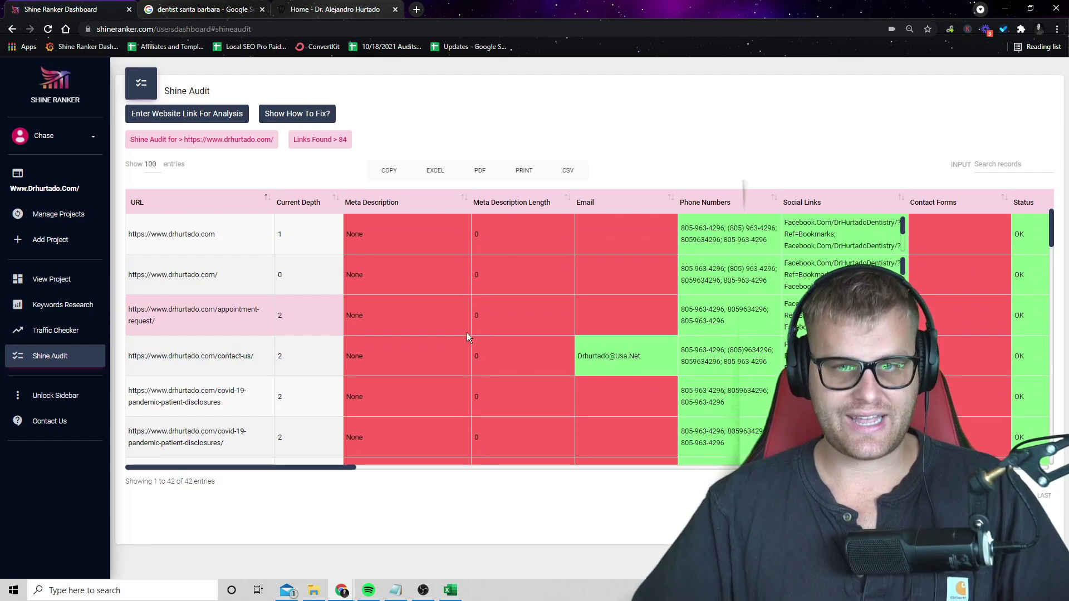
# Step: Download the Shine Audit table as an xlsx, then review the Traffic Checker's 142 keyword rankings
pyautogui.click(439, 184)
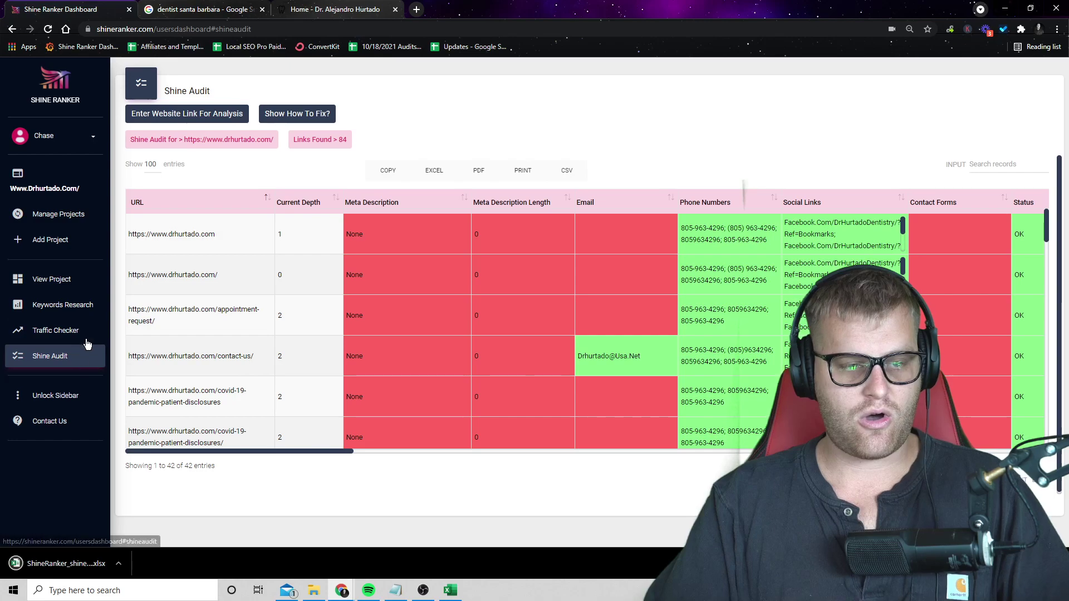
pyautogui.click(61, 331)
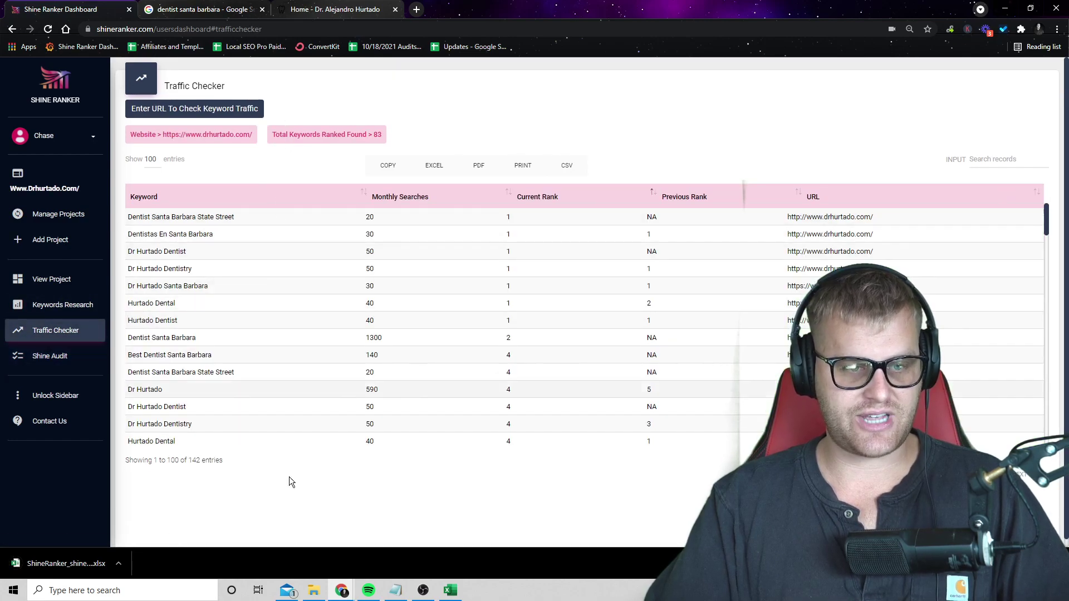
pyautogui.moveTo(293, 219); pyautogui.dragTo(603, 450)
pyautogui.scroll(-2, 557, 379)
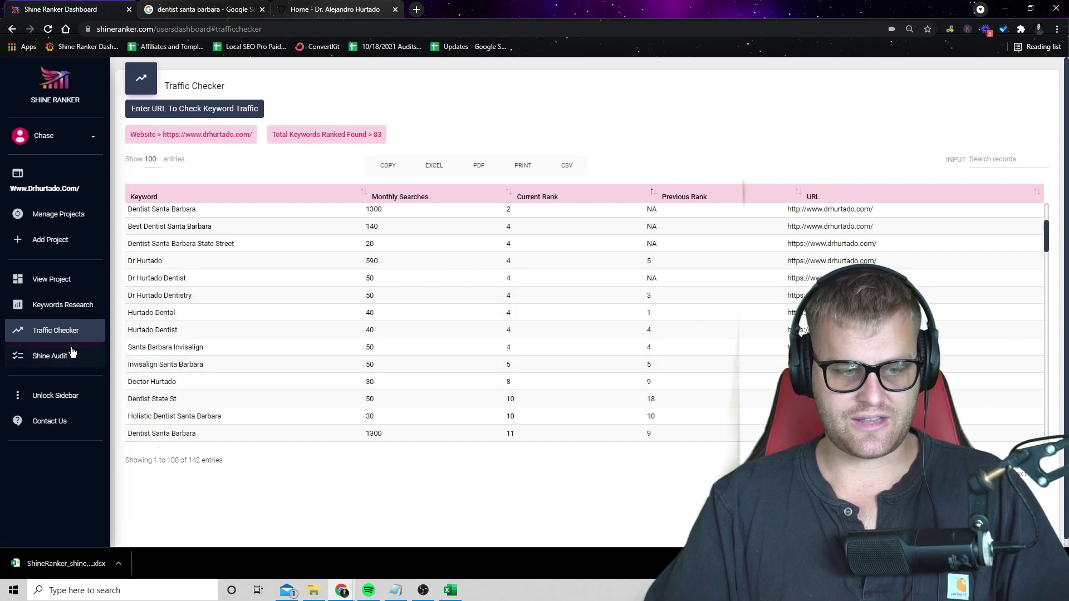
pyautogui.click(101, 366)
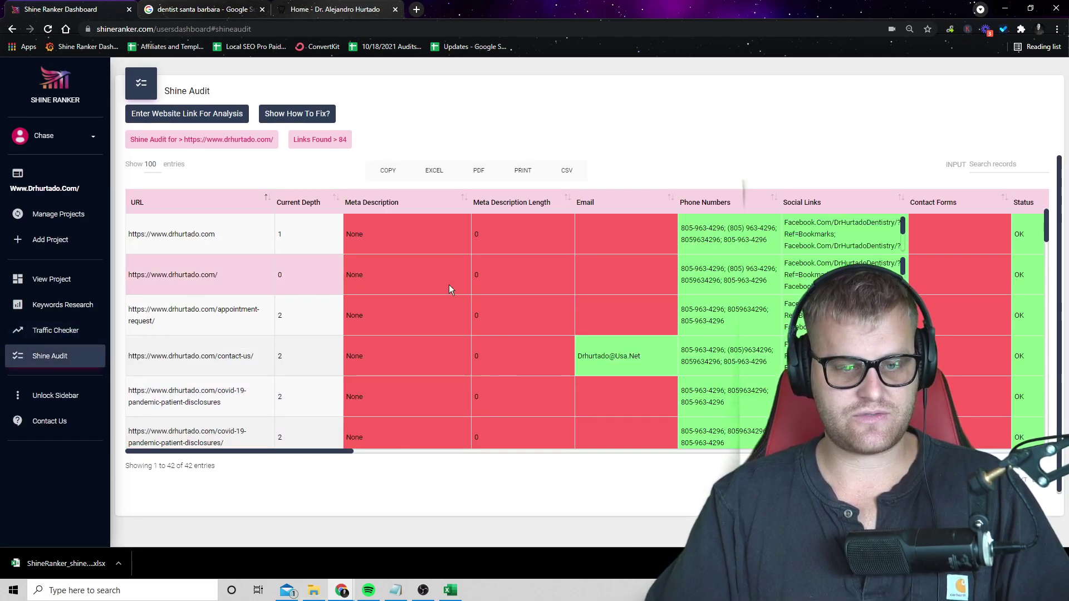
pyautogui.click(68, 334)
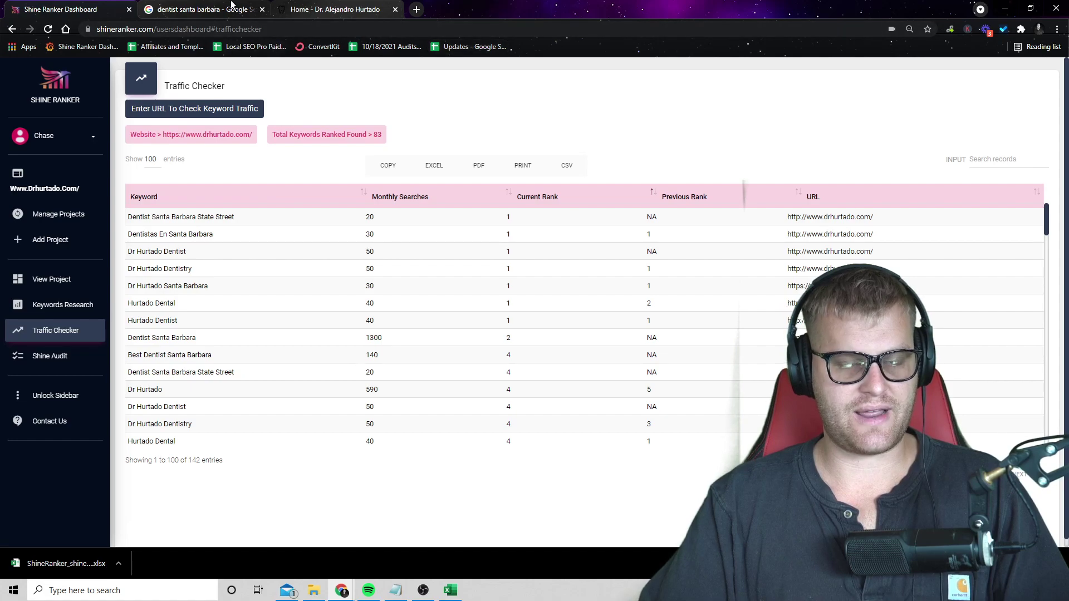
# Step: Copy the website-roadmaps short link from the Bitly dashboard and follow it in a new tab
pyautogui.click(203, 9)
pyautogui.click(256, 31)
pyautogui.write('bit')
pyautogui.press('Return')
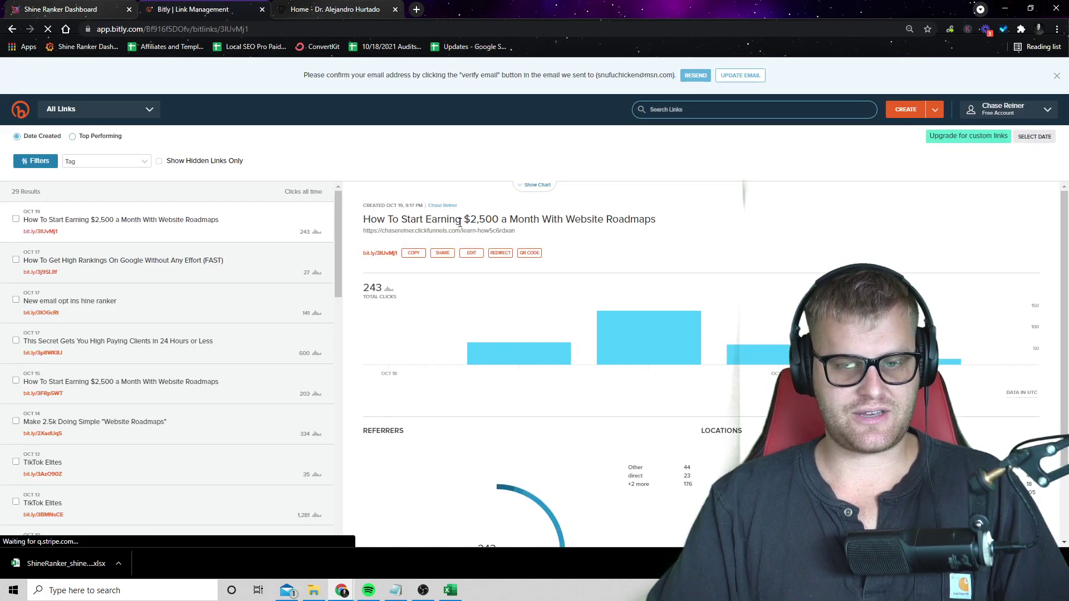
pyautogui.click(413, 253)
pyautogui.click(416, 10)
pyautogui.hotkey('ctrl', 'v')
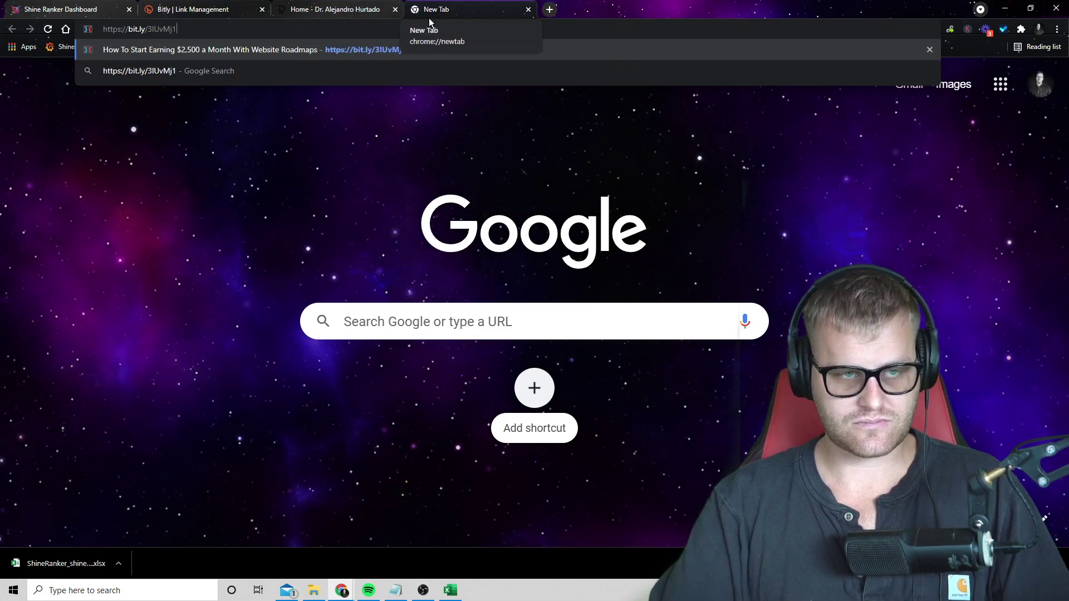
pyautogui.press('Return')
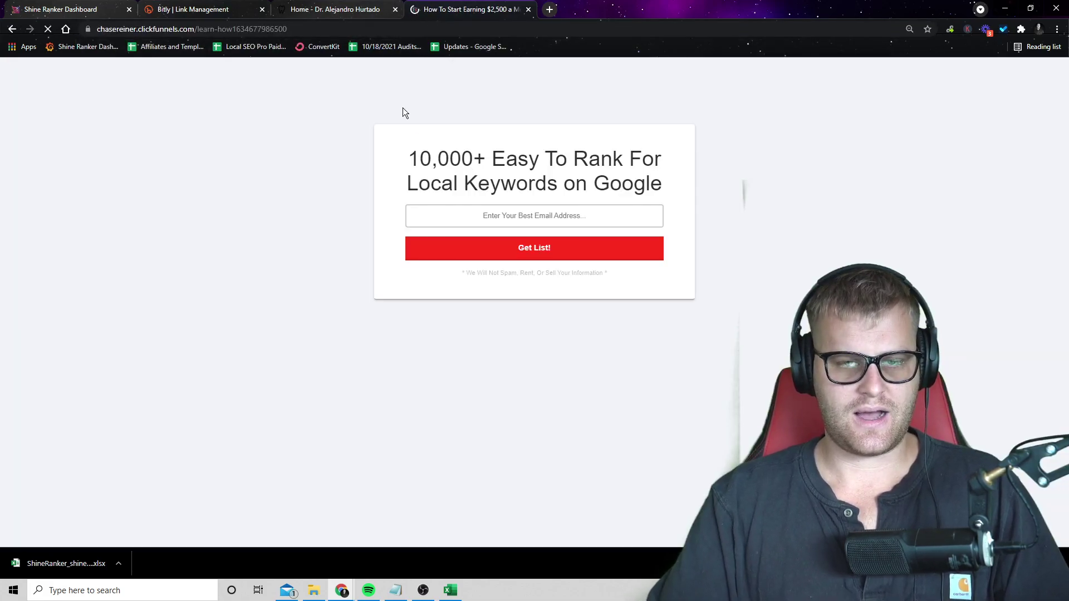
# Step: Opt in on chasereiner.com with a saved e-mail address to reach the roadmap kit page
pyautogui.click(535, 216)
pyautogui.press('Down')
pyautogui.click(507, 29)
pyautogui.write('chasereiner.com')
pyautogui.press('Return')
pyautogui.click(446, 484)
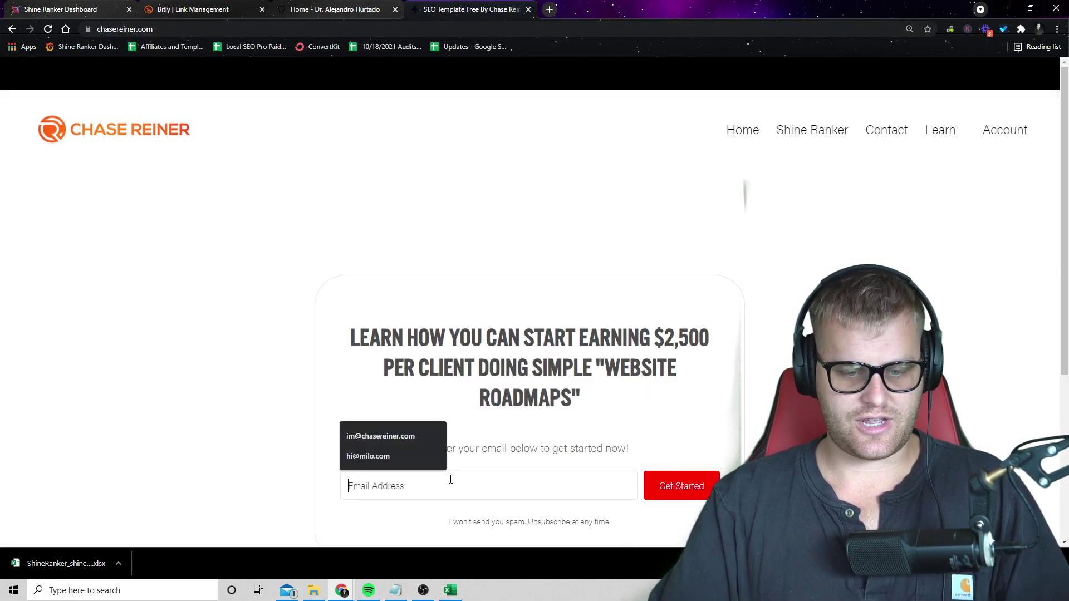
pyautogui.click(410, 440)
pyautogui.click(682, 486)
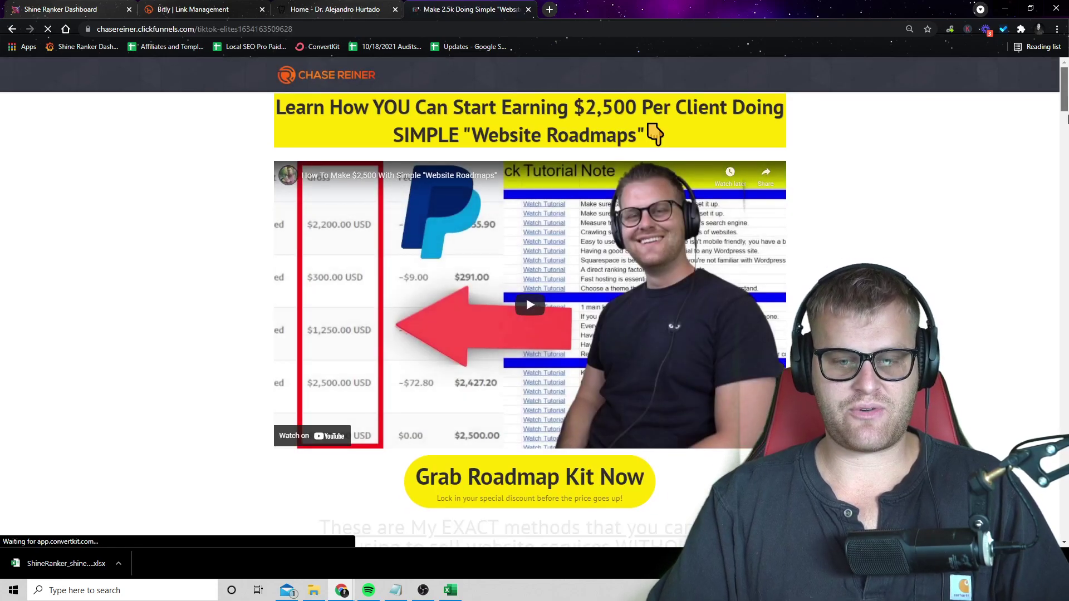
pyautogui.moveTo(1065, 89); pyautogui.dragTo(1064, 338)
# Step: Open the website-kit image from the sales page in a new tab and view it
pyautogui.scroll(8, 433, 356)
pyautogui.rightClick(461, 394)
pyautogui.click(490, 399)
pyautogui.click(602, 10)
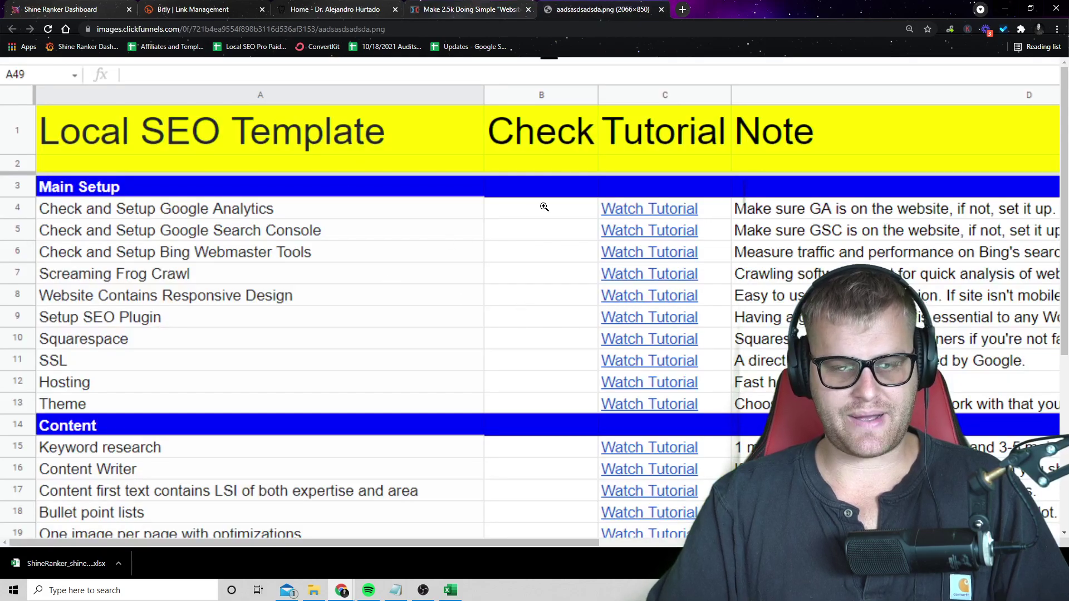
# Step: Scroll through the Local SEO Template checklist's Main Setup and Content tasks
pyautogui.scroll(-3, 590, 208)
pyautogui.scroll(3, 707, 224)
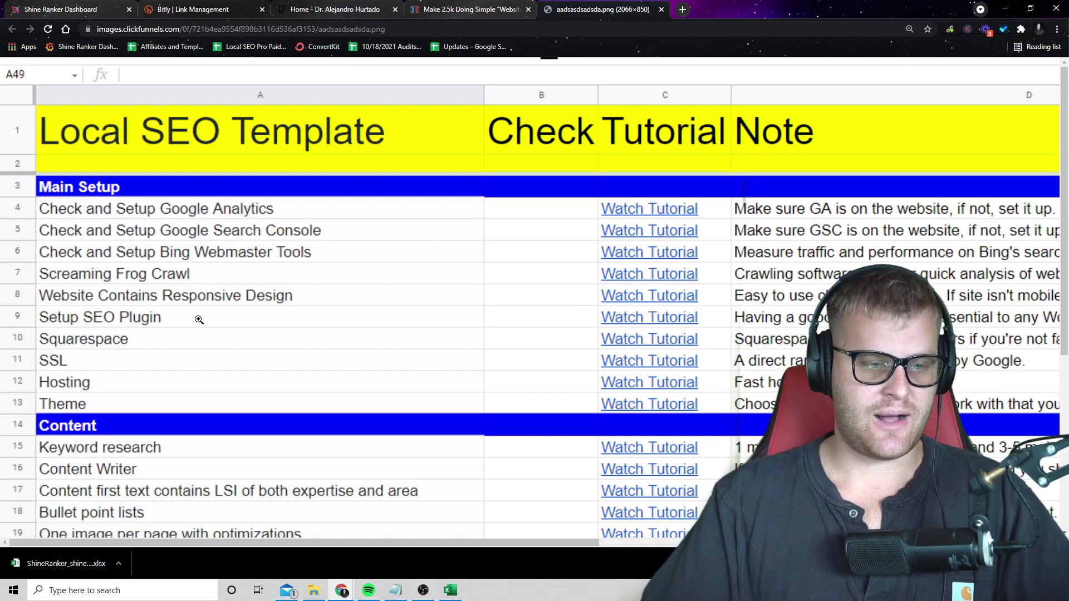
pyautogui.scroll(-2, 160, 351)
pyautogui.scroll(-2, 189, 290)
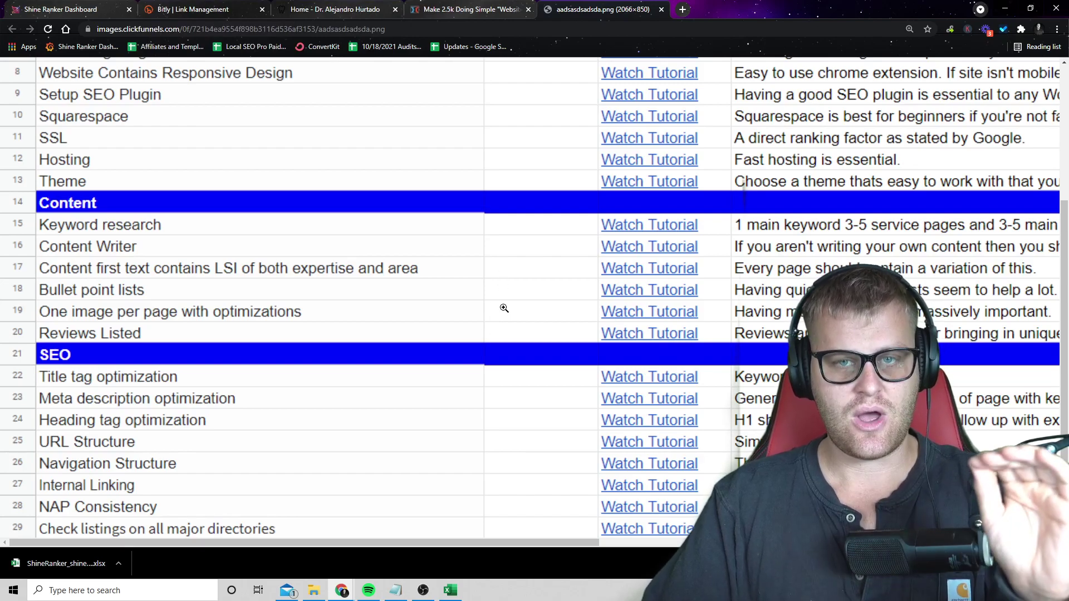
pyautogui.scroll(-1, 503, 308)
pyautogui.scroll(5, 452, 275)
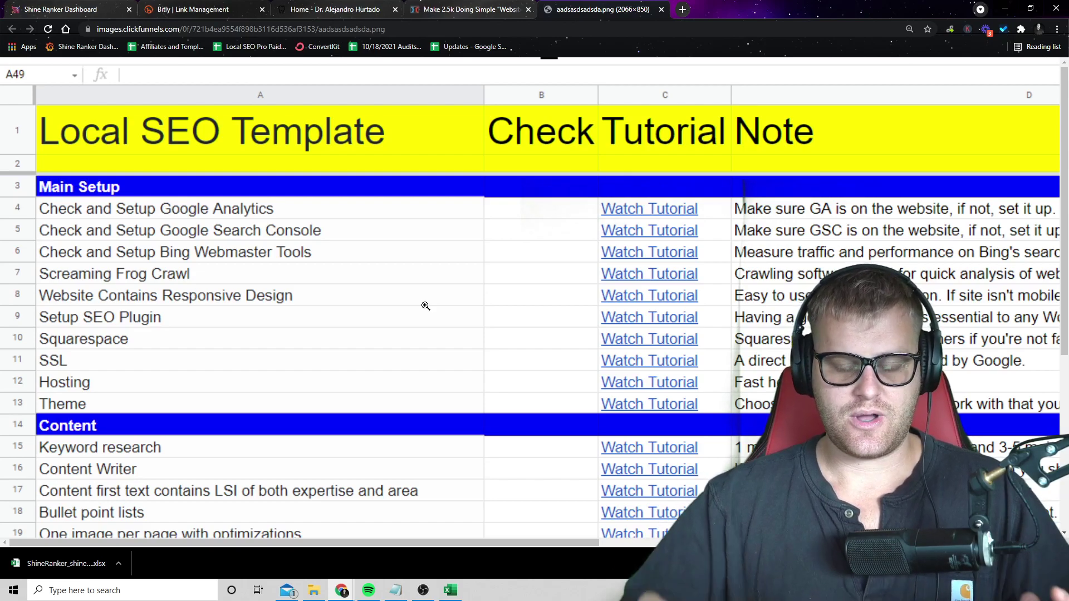
# Step: Zoom the checklist image out and back in, then return to the Make 2.5k Doing Simple sales page
pyautogui.click(628, 324)
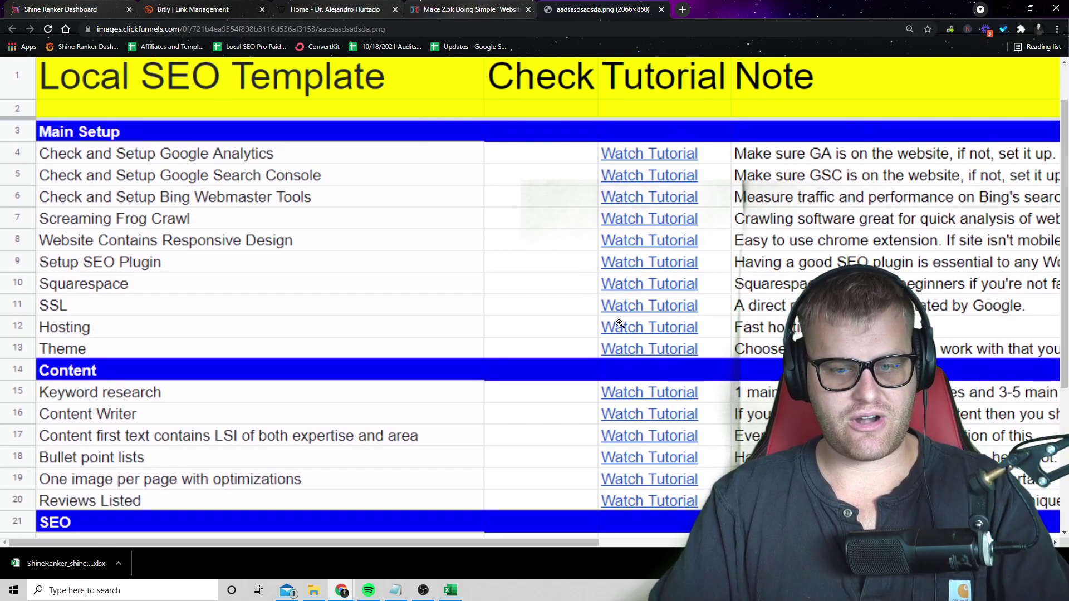
pyautogui.click(566, 181)
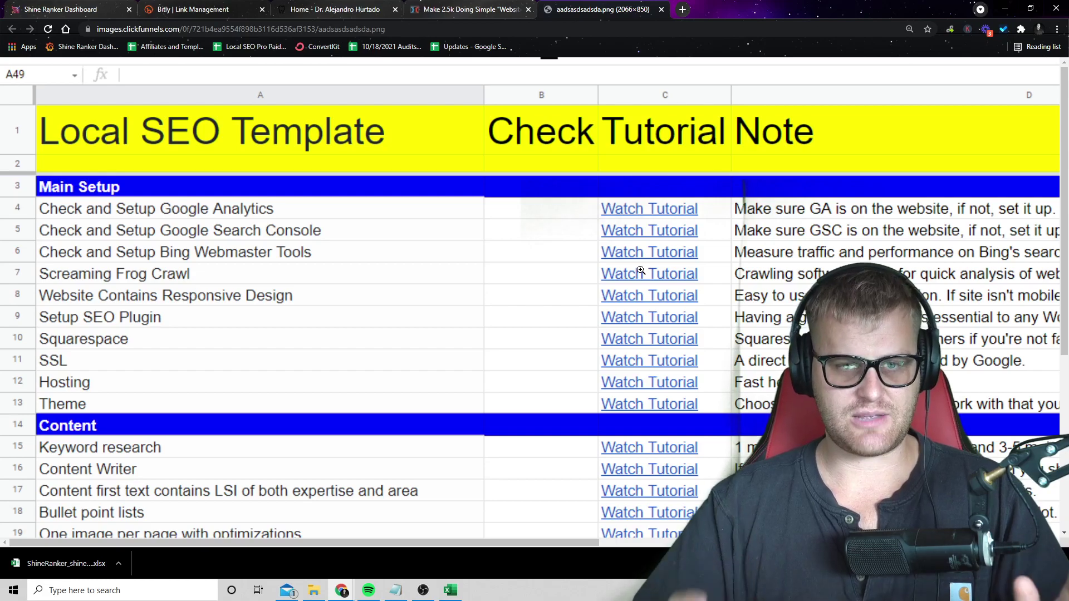
pyautogui.click(483, 7)
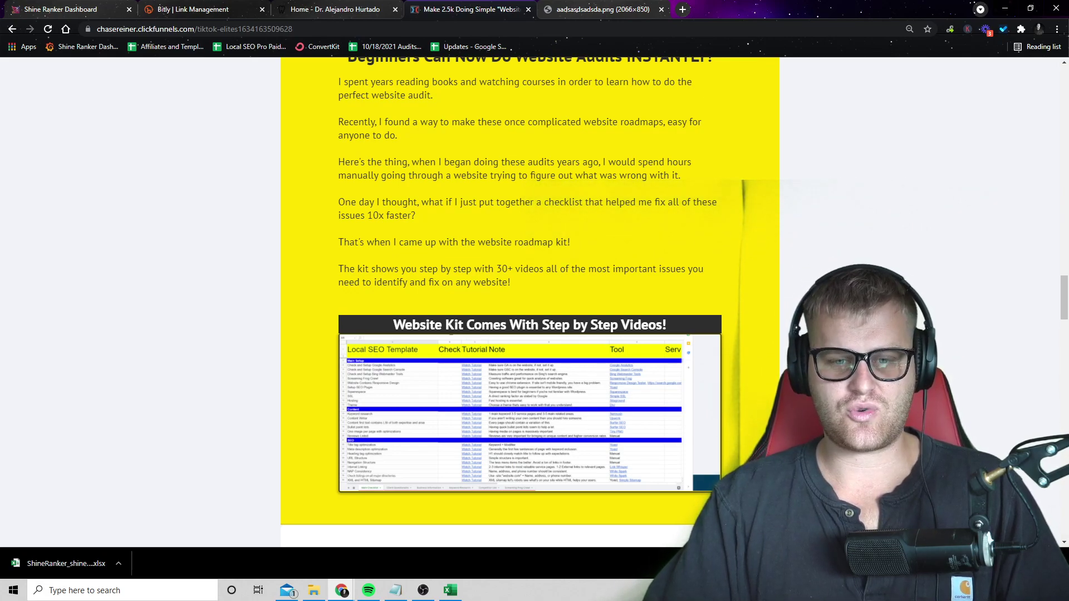
pyautogui.scroll(20, 454, 431)
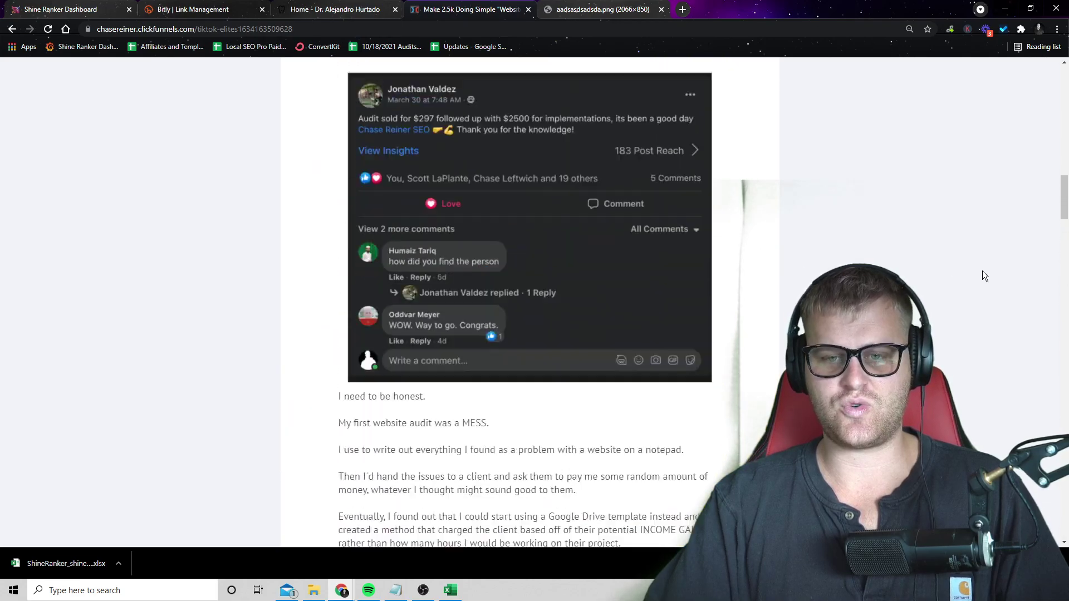
pyautogui.moveTo(1065, 150); pyautogui.dragTo(980, 78)
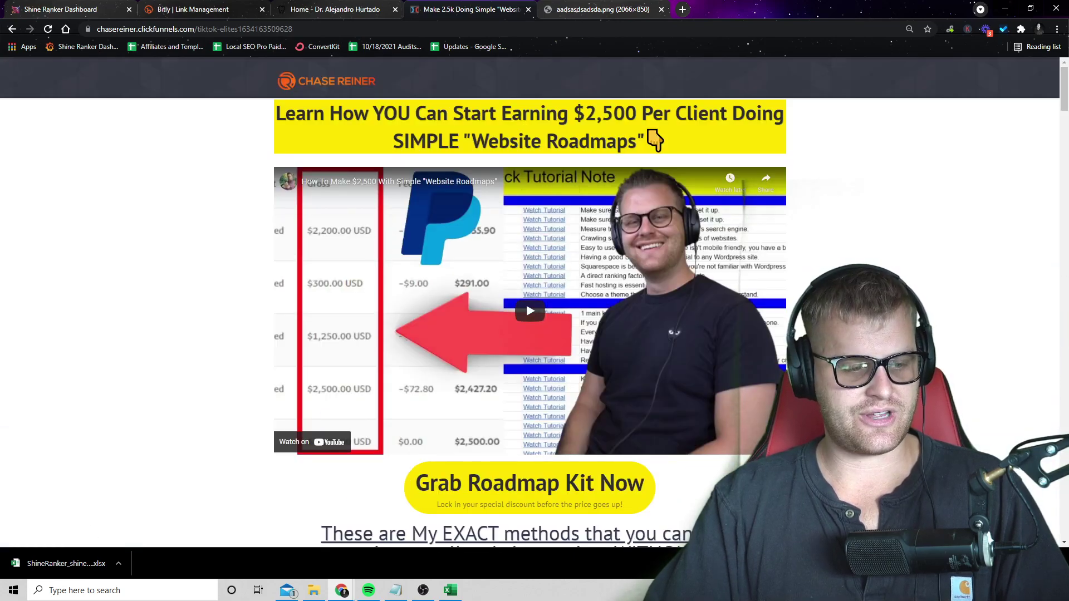